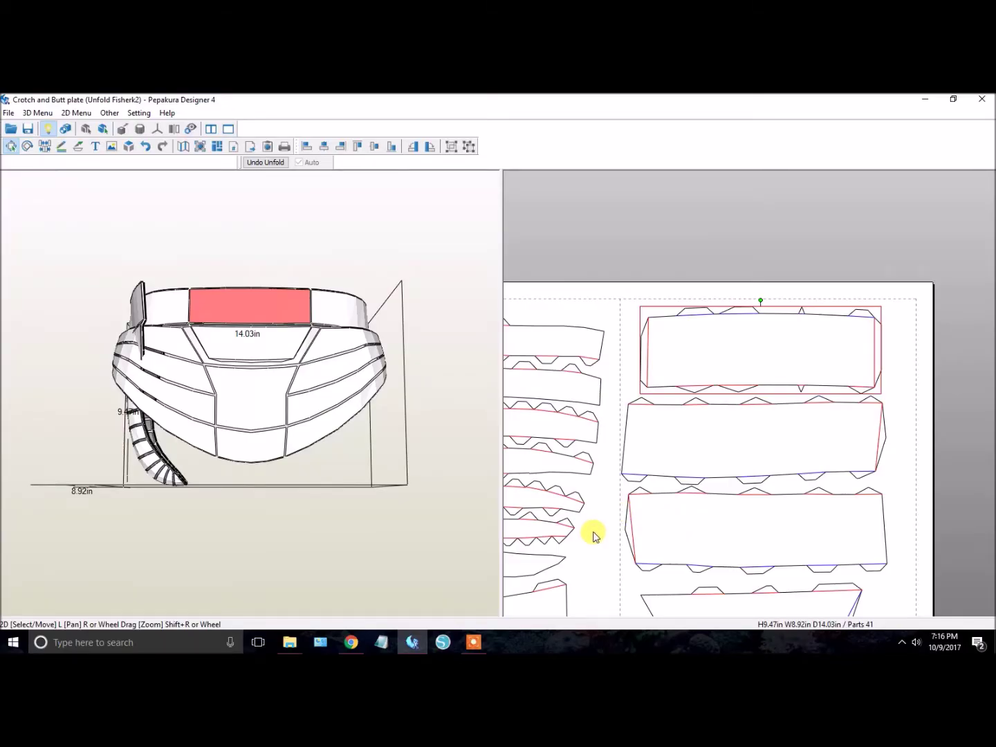
- Pan and zoom the 2D pattern to centre the stacked curved strips and the piece below
right_drag(599, 519, 676, 334)
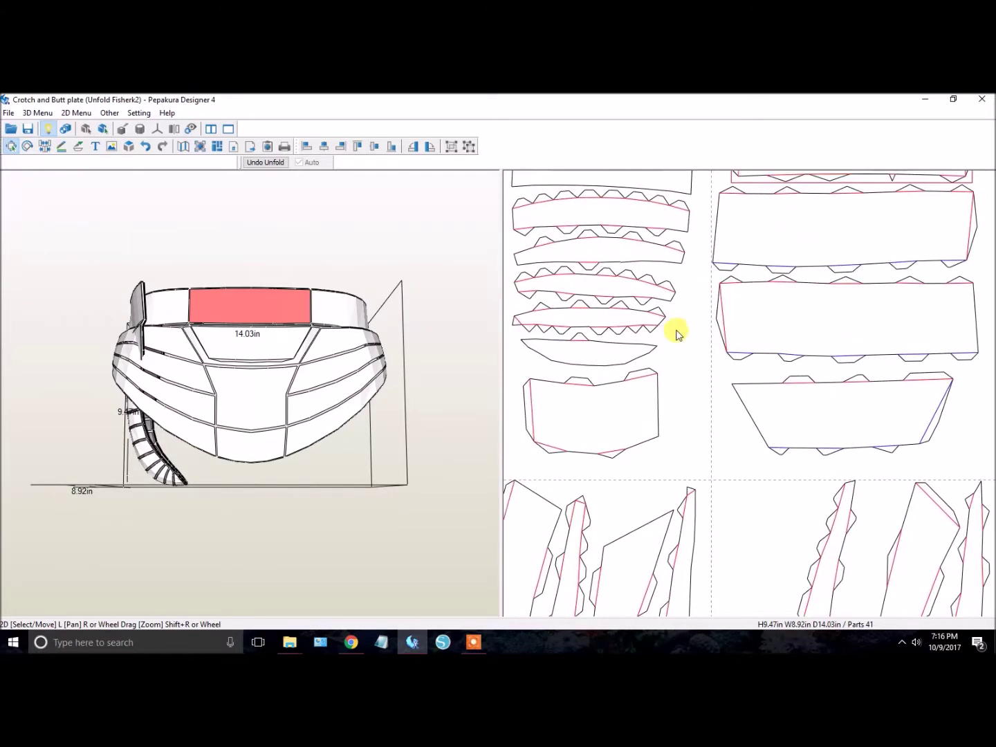
scroll(573, 392, up, 5)
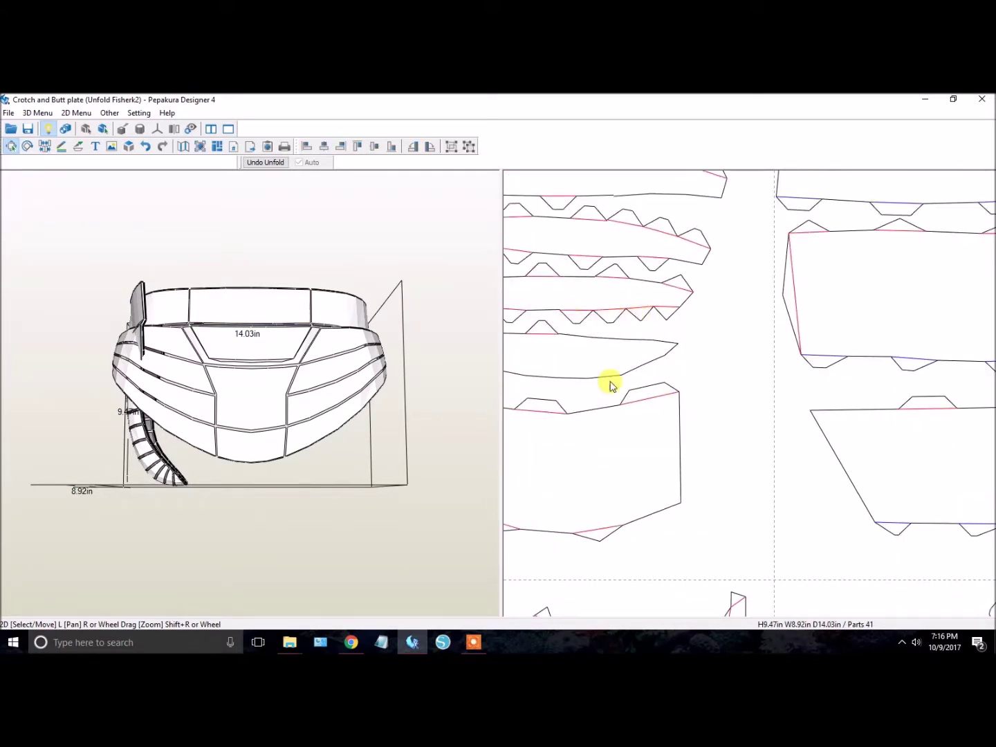
right_drag(618, 406, 756, 398)
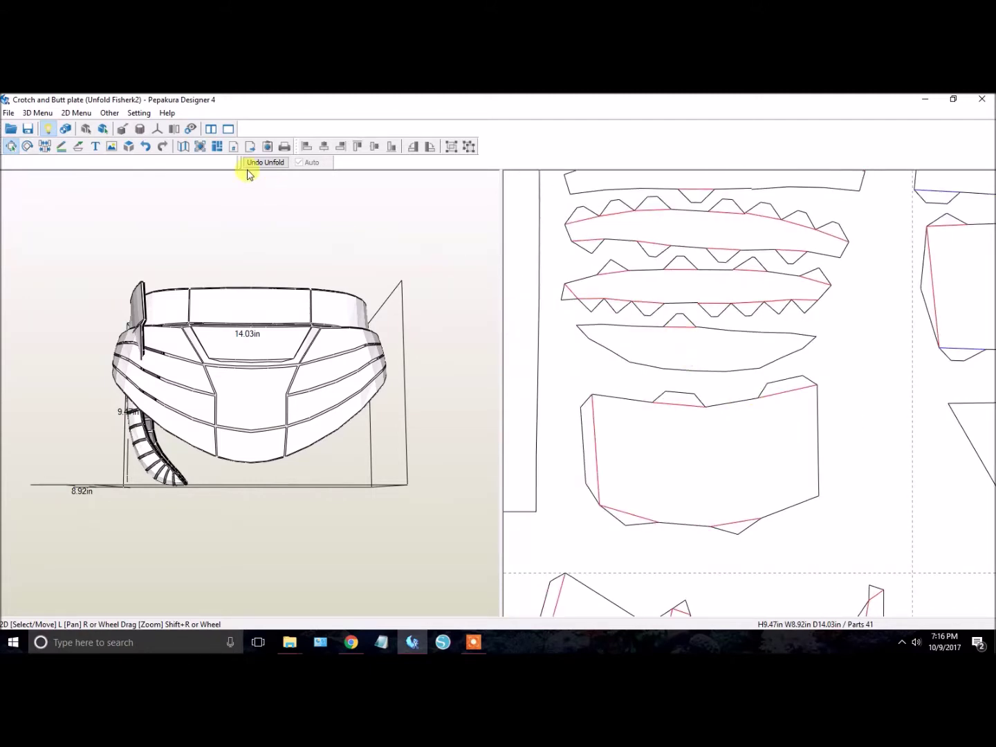
- With the Join/Disjoin Faces tool, join two pattern parts along their shared edge
click(45, 146)
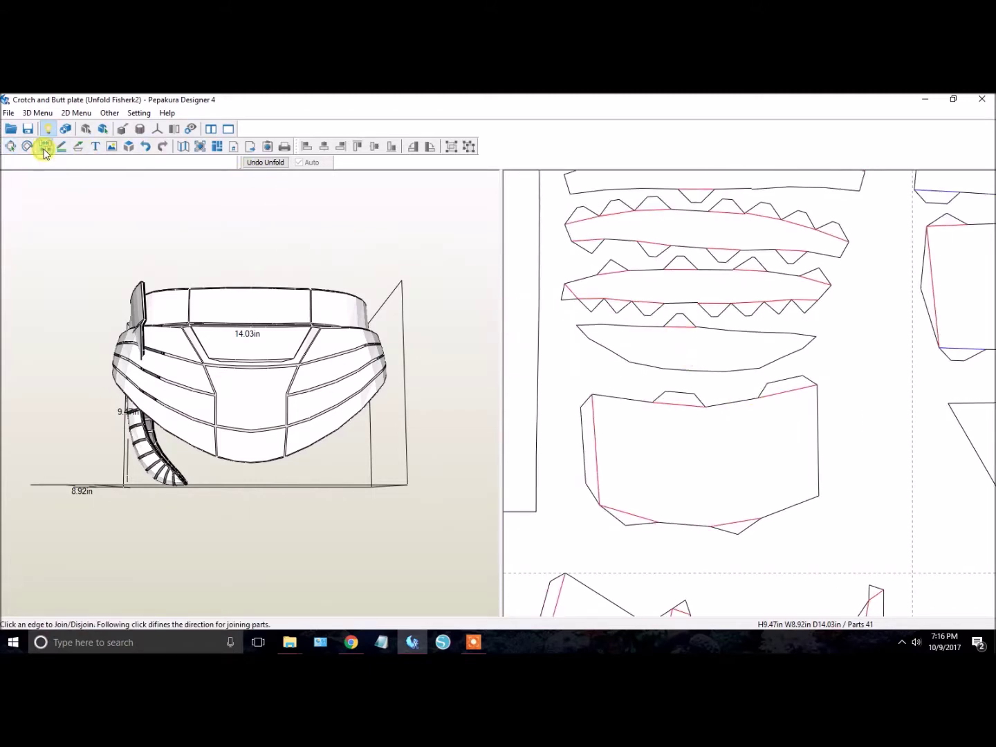
click(677, 334)
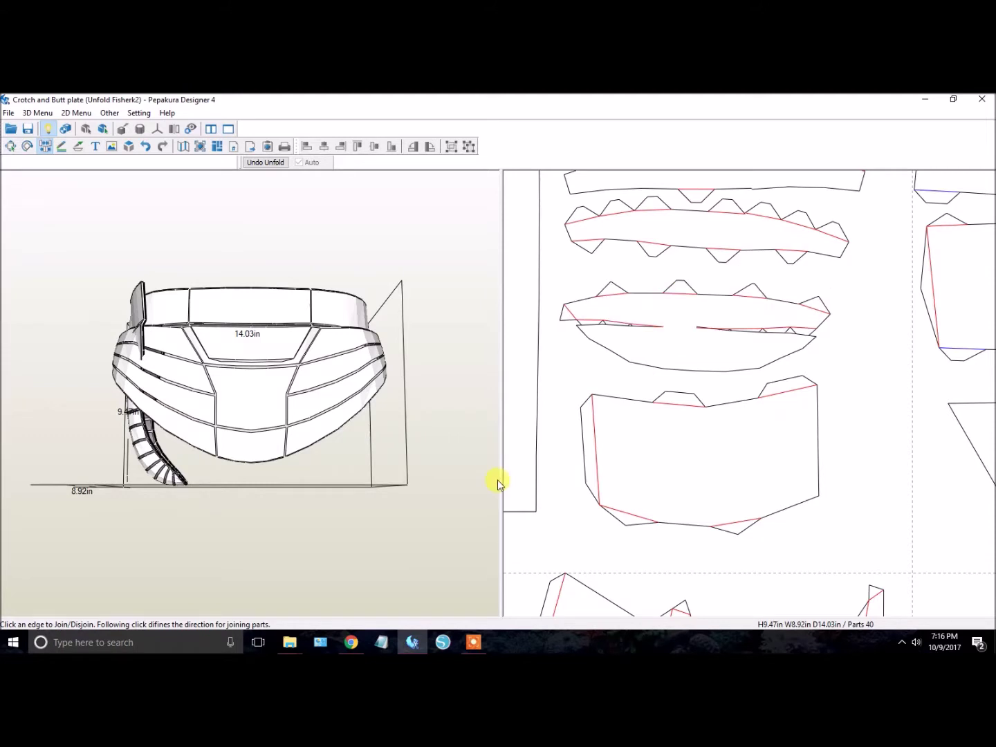
scroll(685, 378, up, 3)
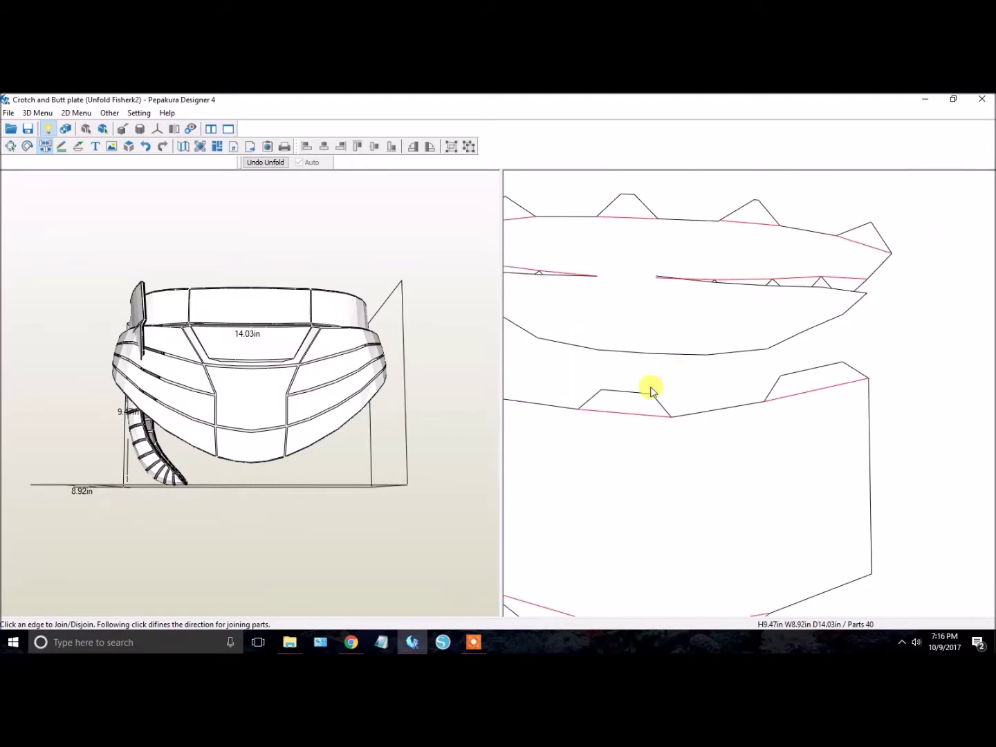
scroll(725, 455, up, 1)
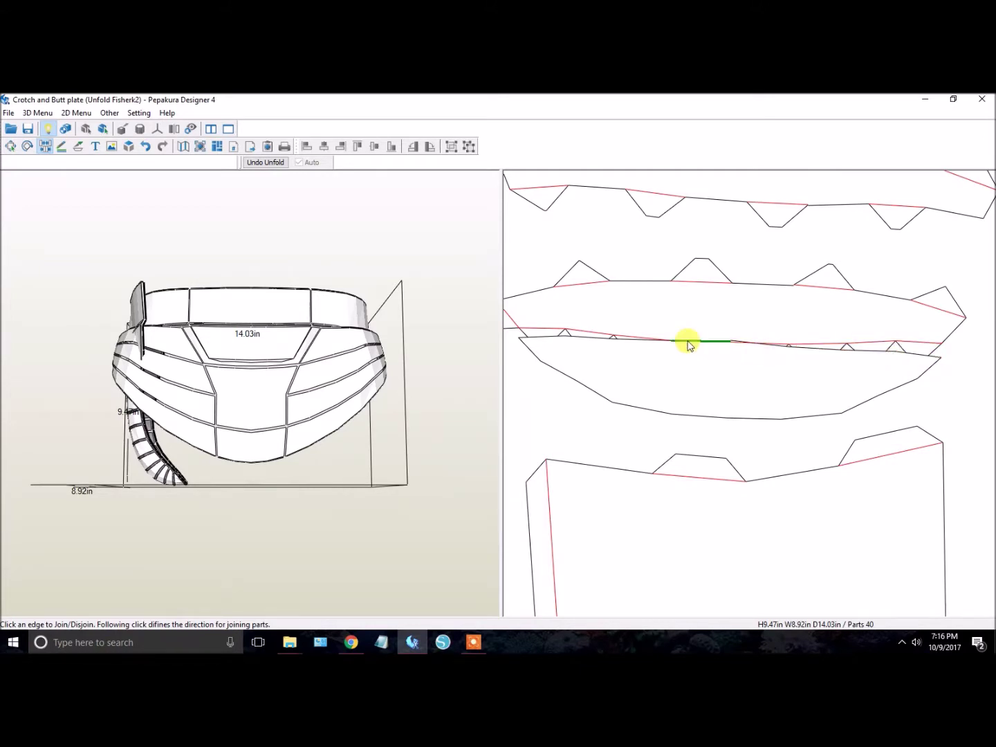
scroll(724, 374, down, 5)
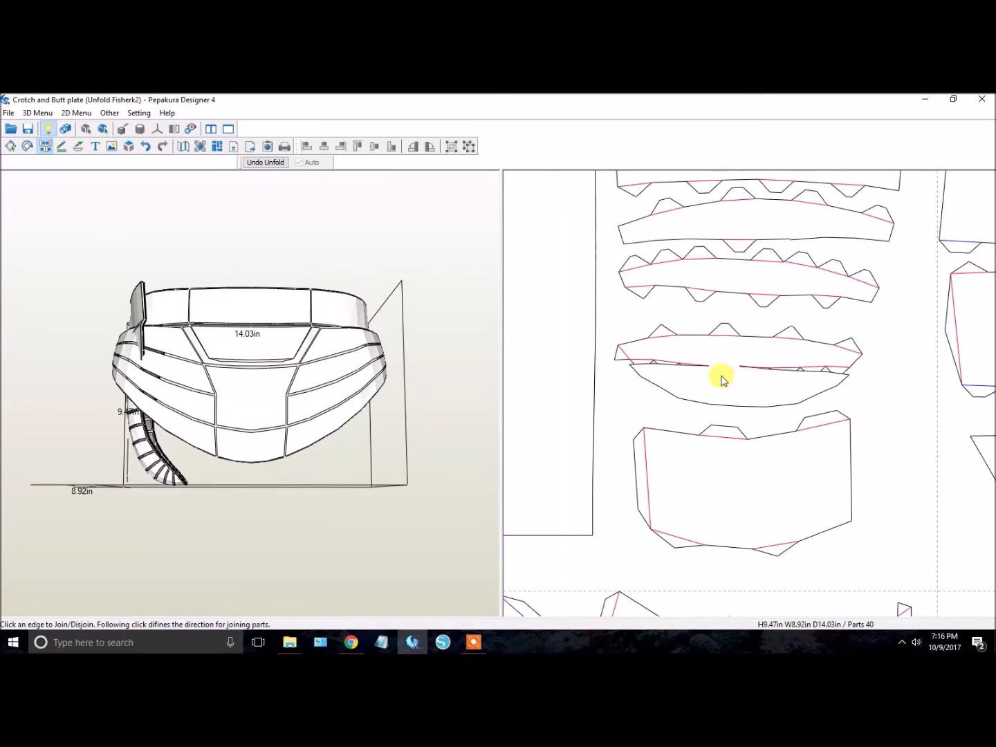
right_drag(652, 407, 572, 400)
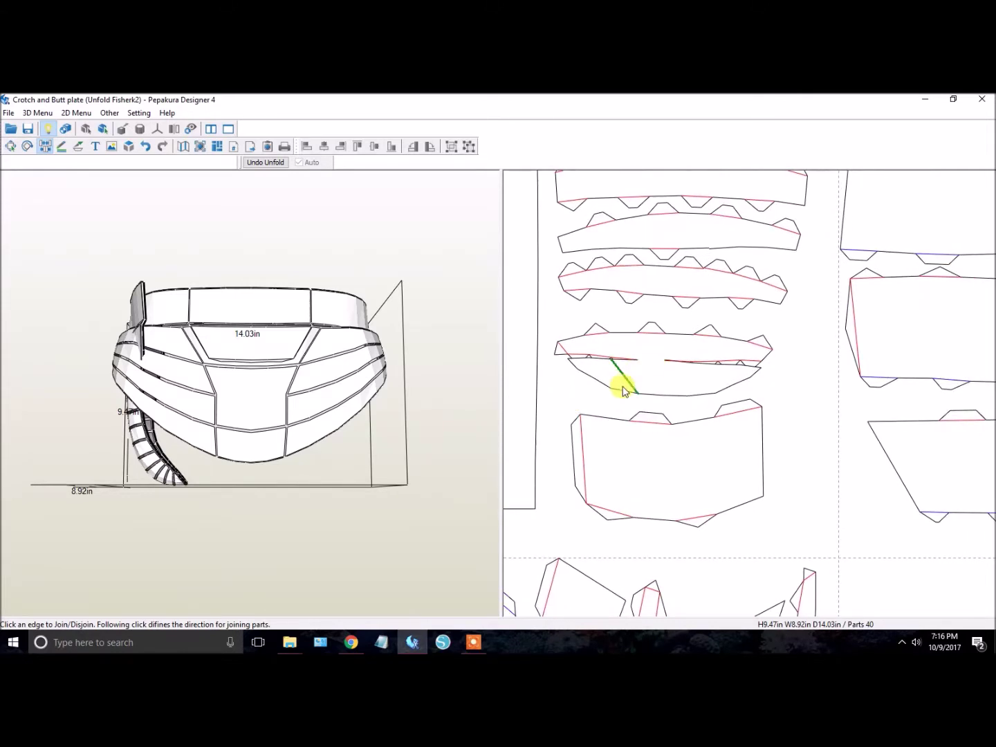
- Split the strip at another edge, then join the flapped strip to the crescent along the fold edge
click(652, 360)
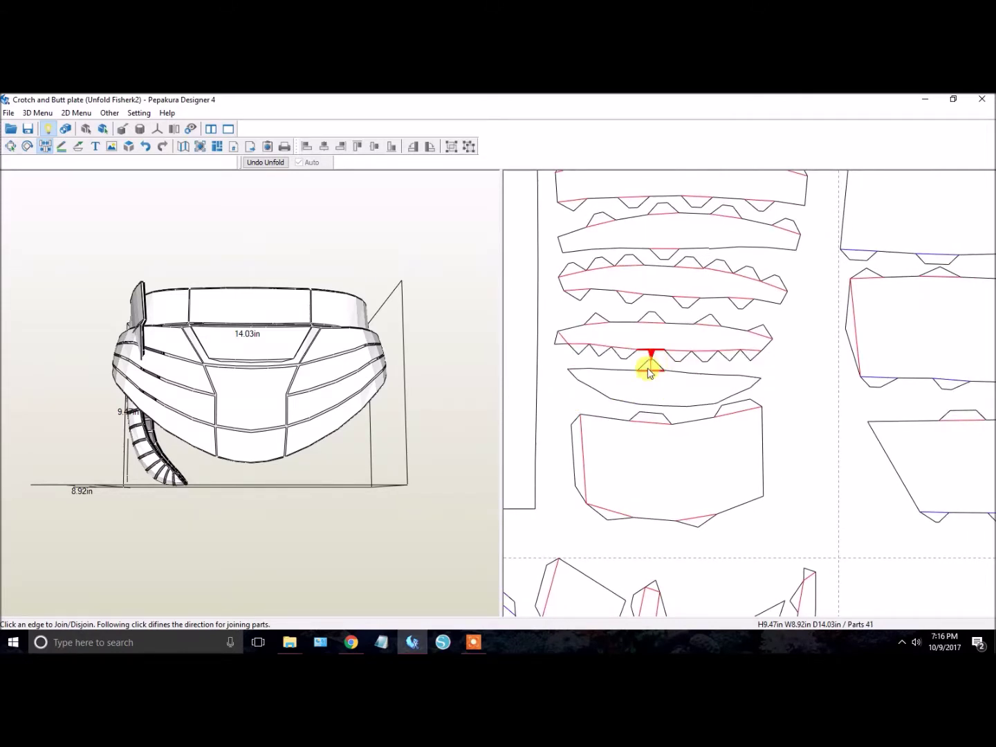
click(623, 354)
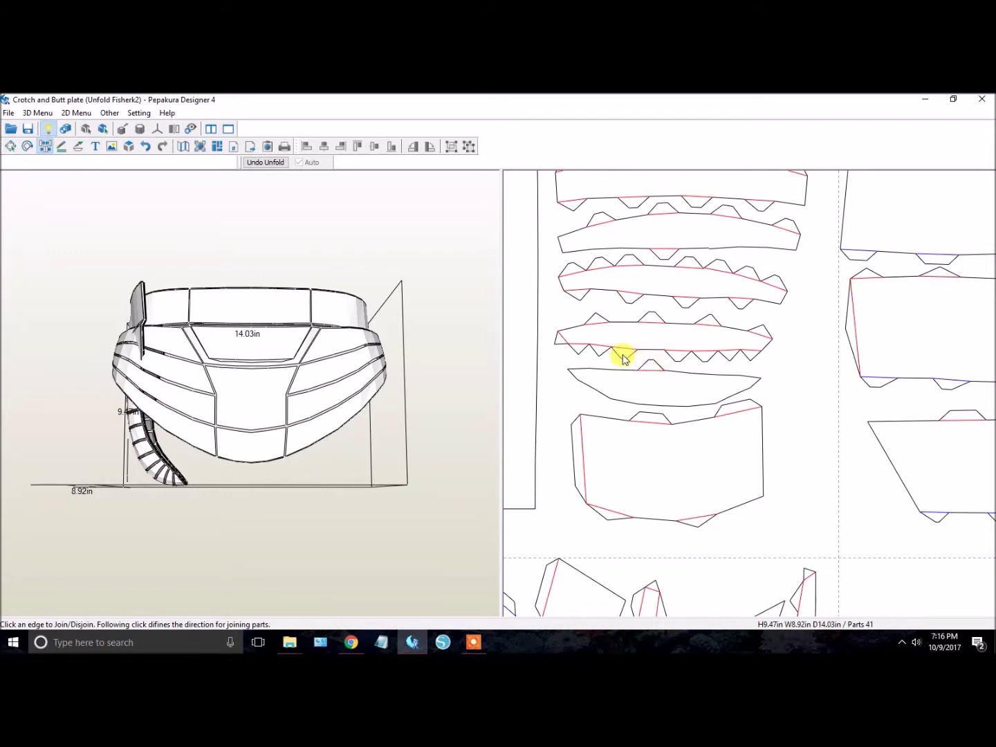
scroll(625, 482, up, 2)
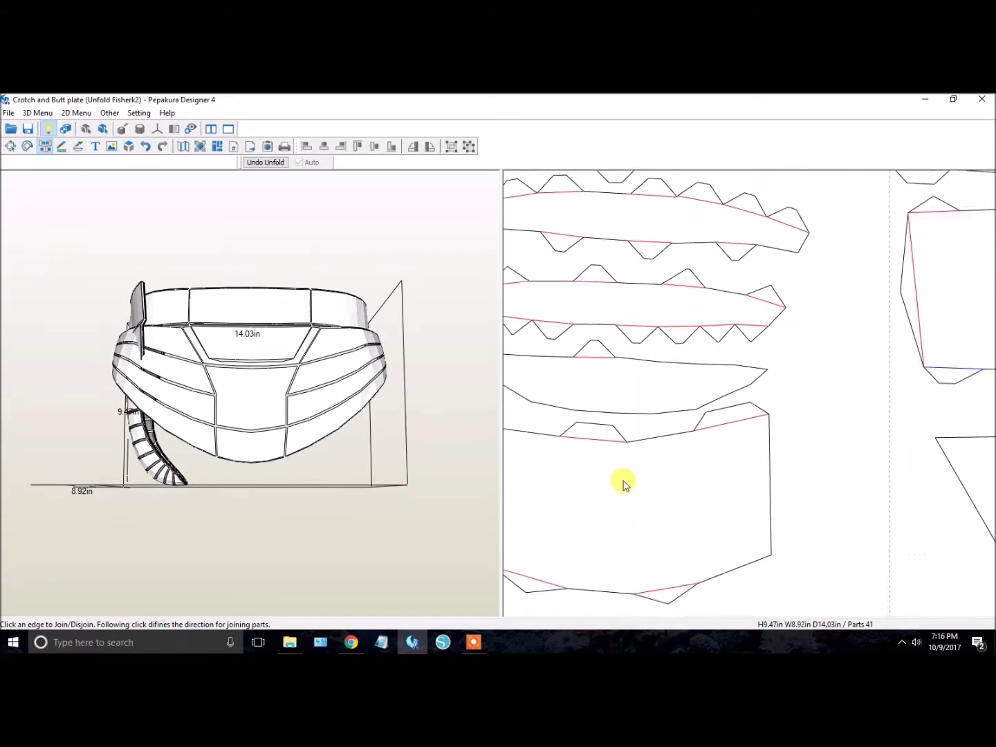
scroll(652, 460, down, 6)
mouse_move(631, 429)
right_down()
mouse_move(630, 307)
mouse_move(758, 284)
mouse_move(678, 451)
right_up()
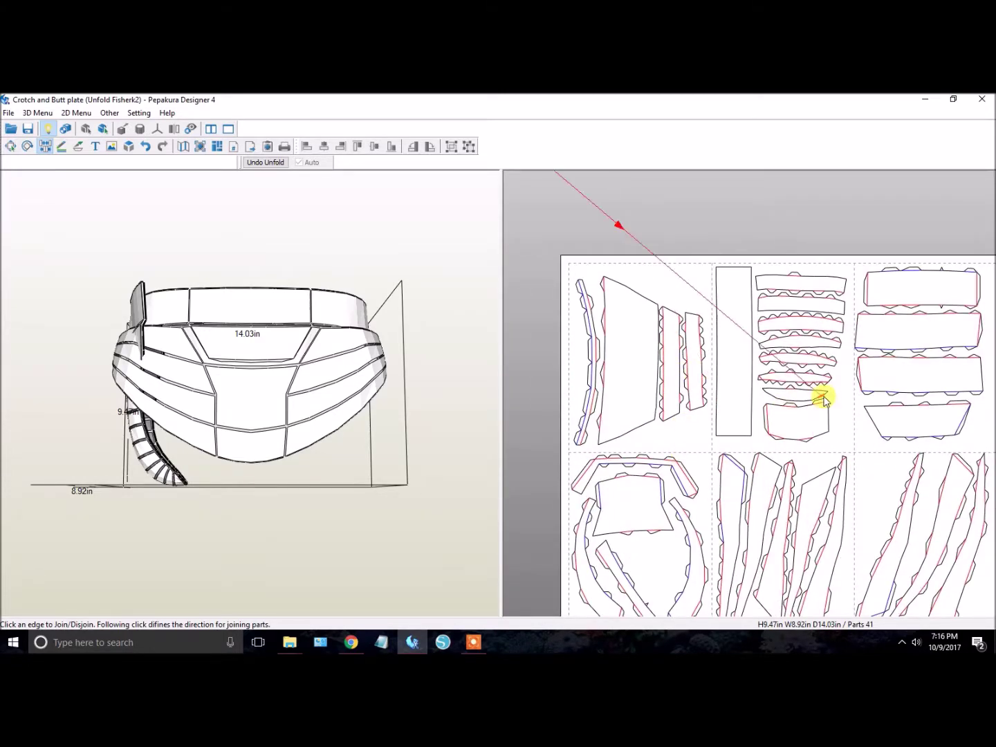
scroll(801, 394, up, 6)
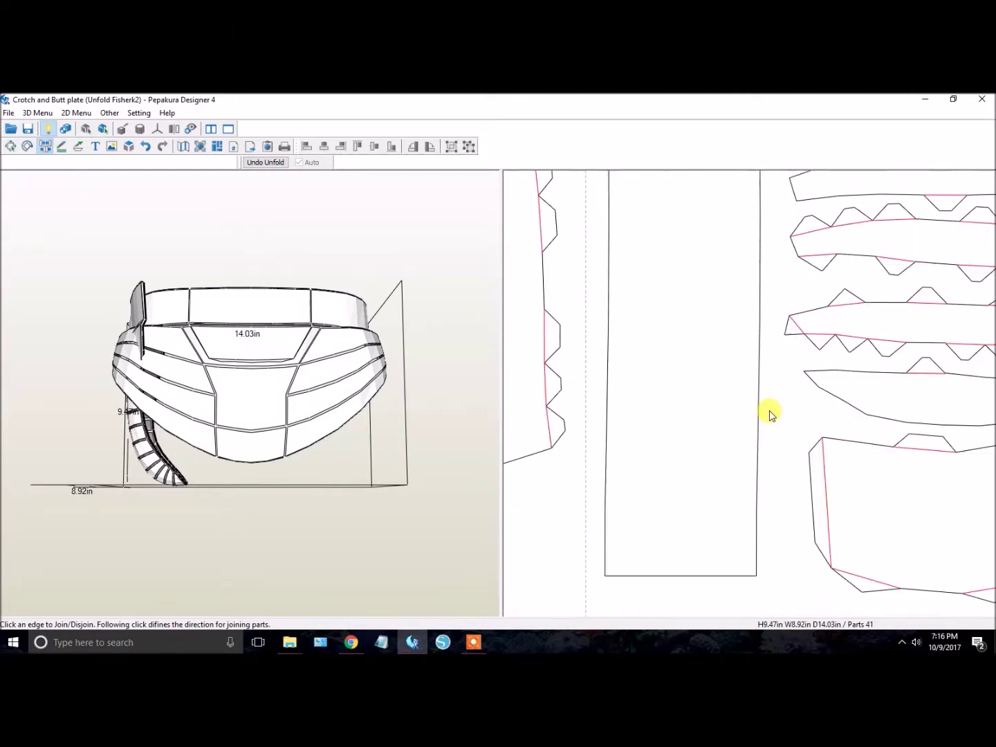
scroll(757, 387, up, 1)
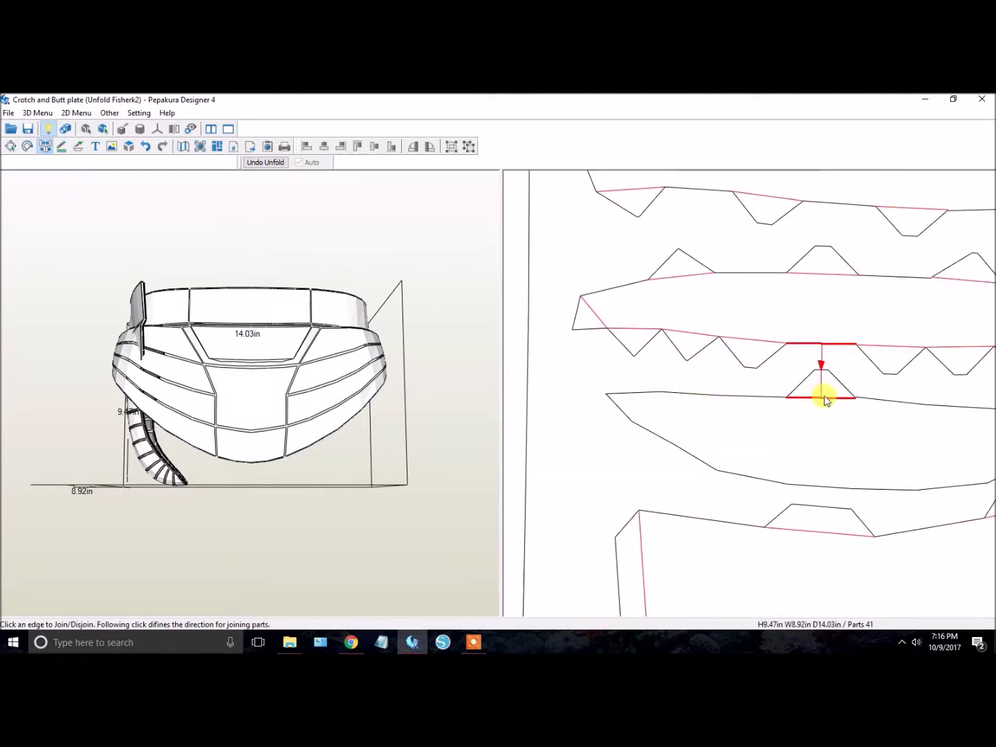
click(824, 399)
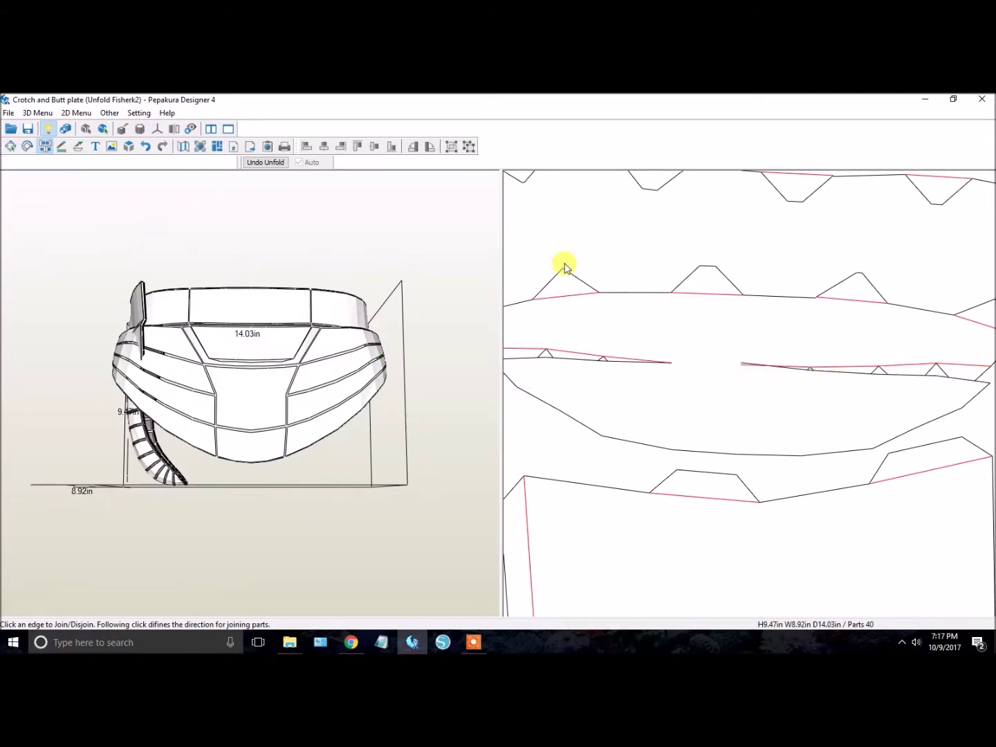
- Undo a test join on the strip edge and switch the 2D view into Edit Flaps mode
click(669, 356)
click(669, 356)
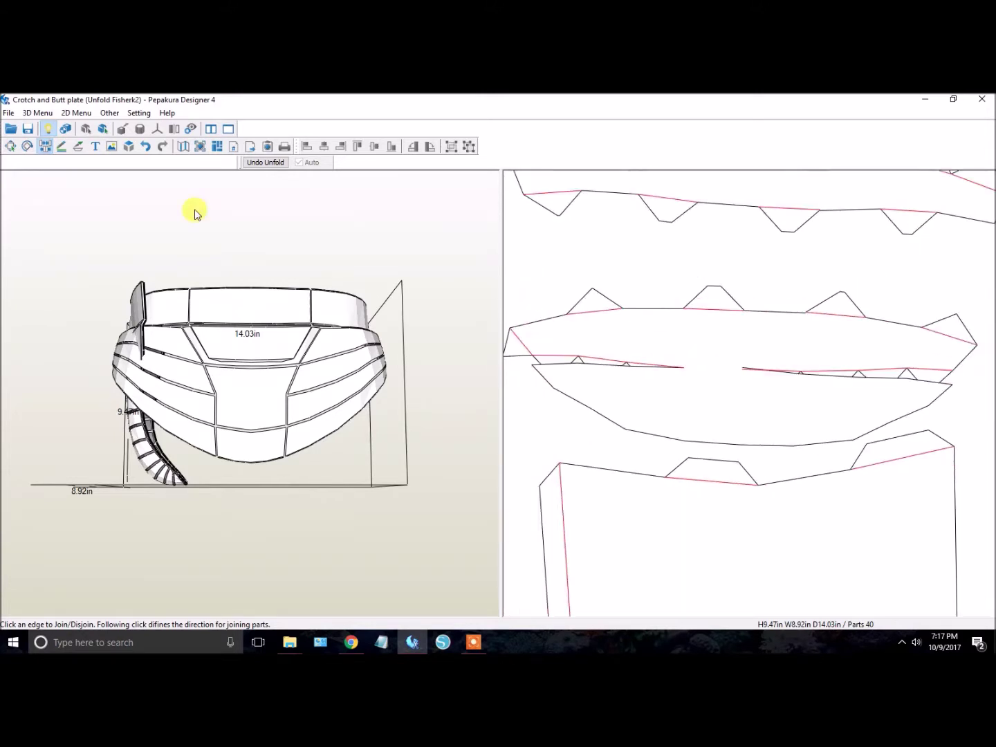
click(138, 114)
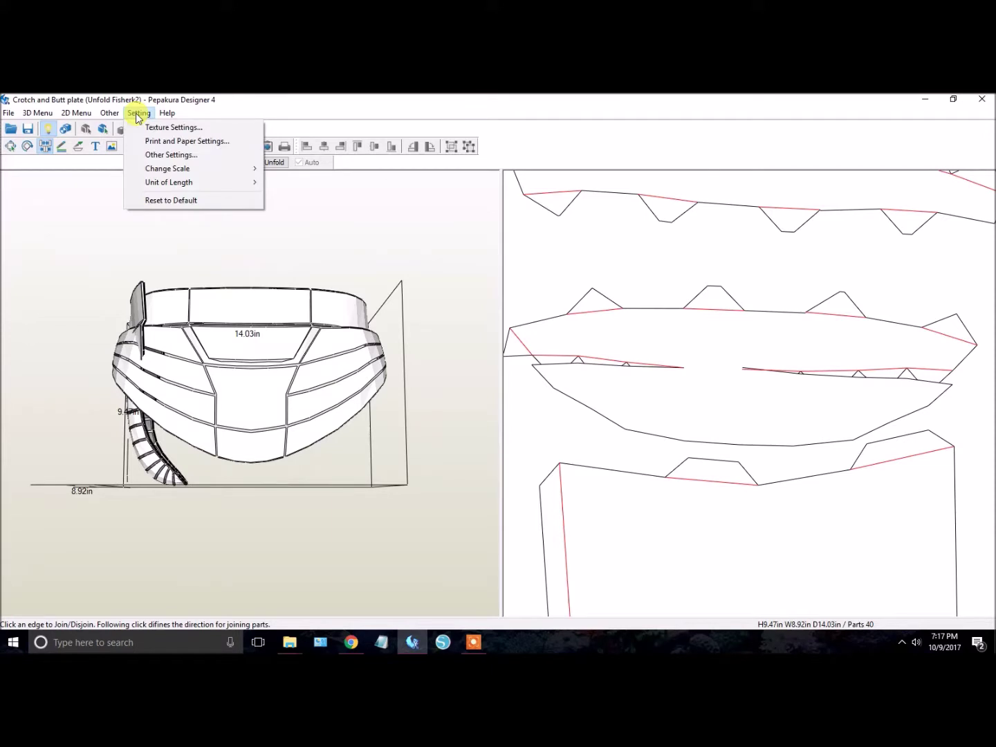
mouse_move(82, 118)
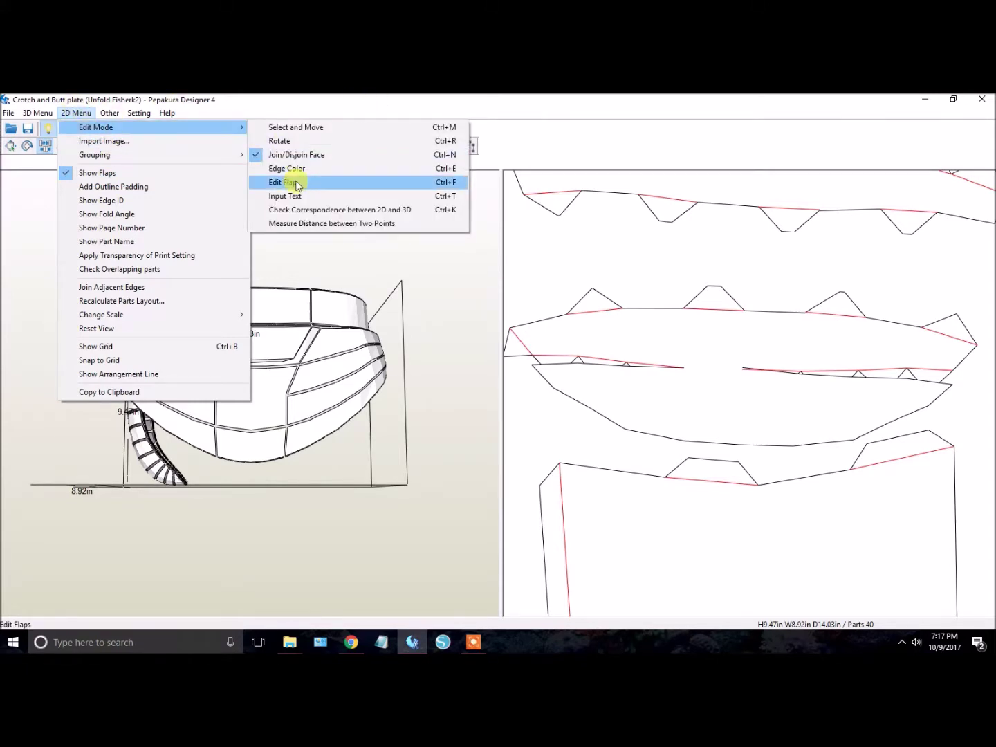
click(283, 182)
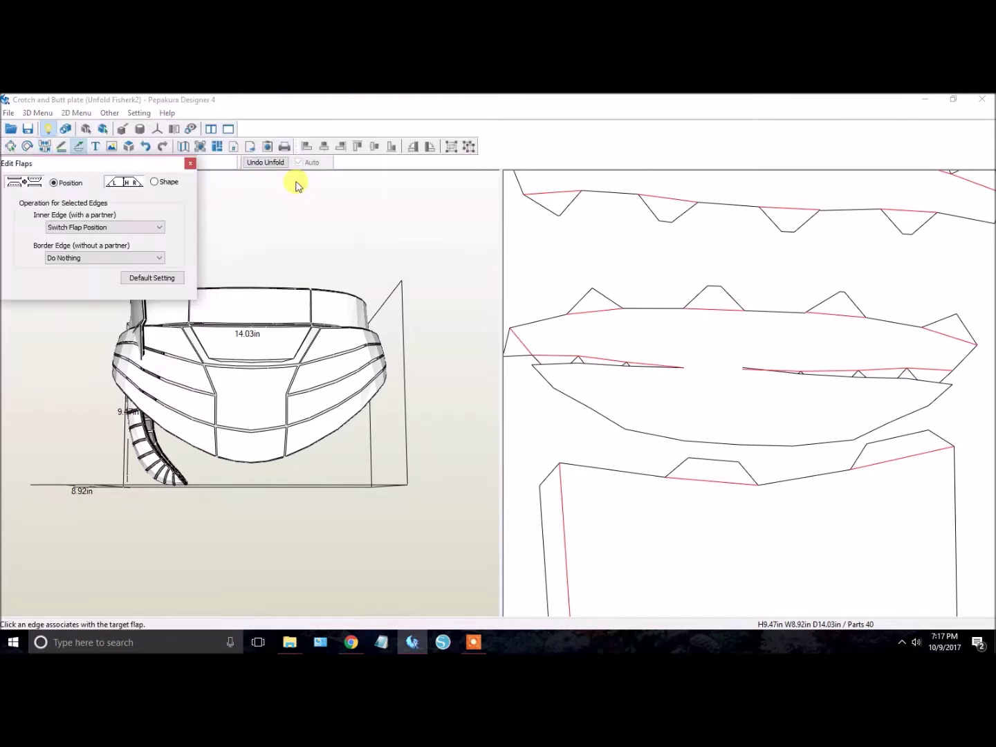
- Set the flap shape to height .00001 with manual left and right angles of 10°
click(154, 182)
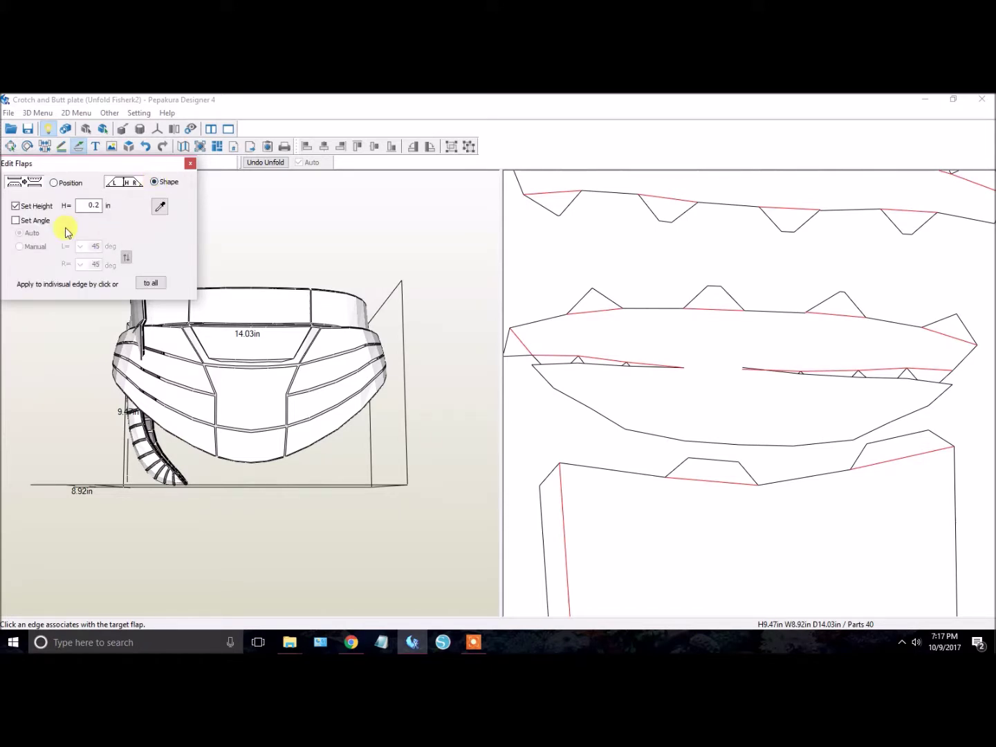
double_click(96, 205)
text(.00001)
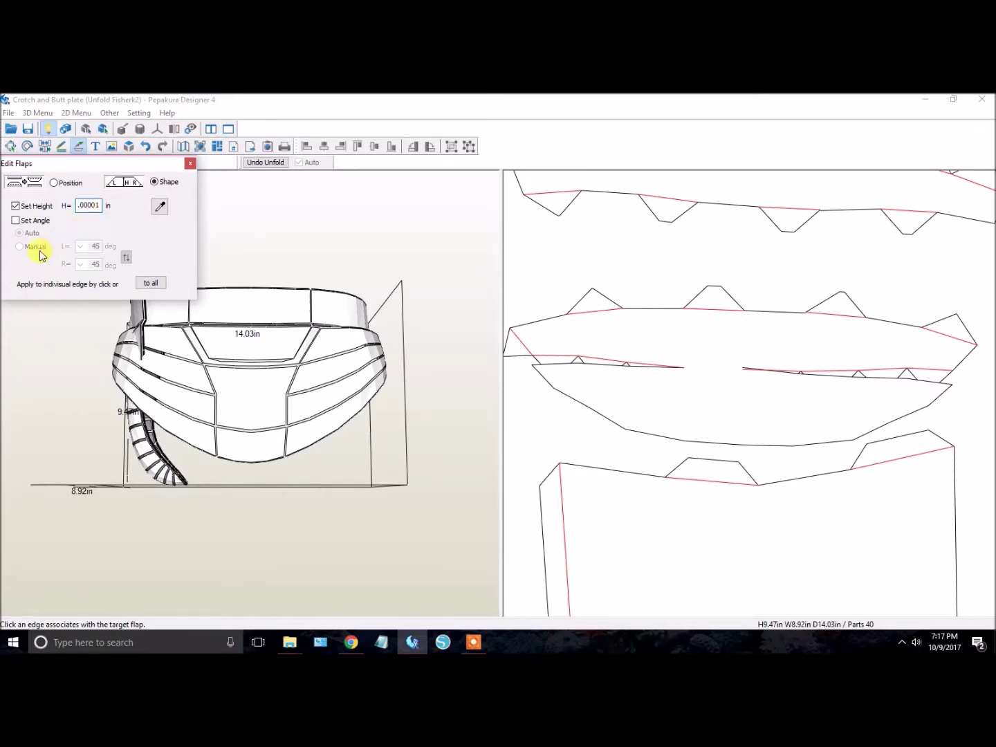
click(15, 221)
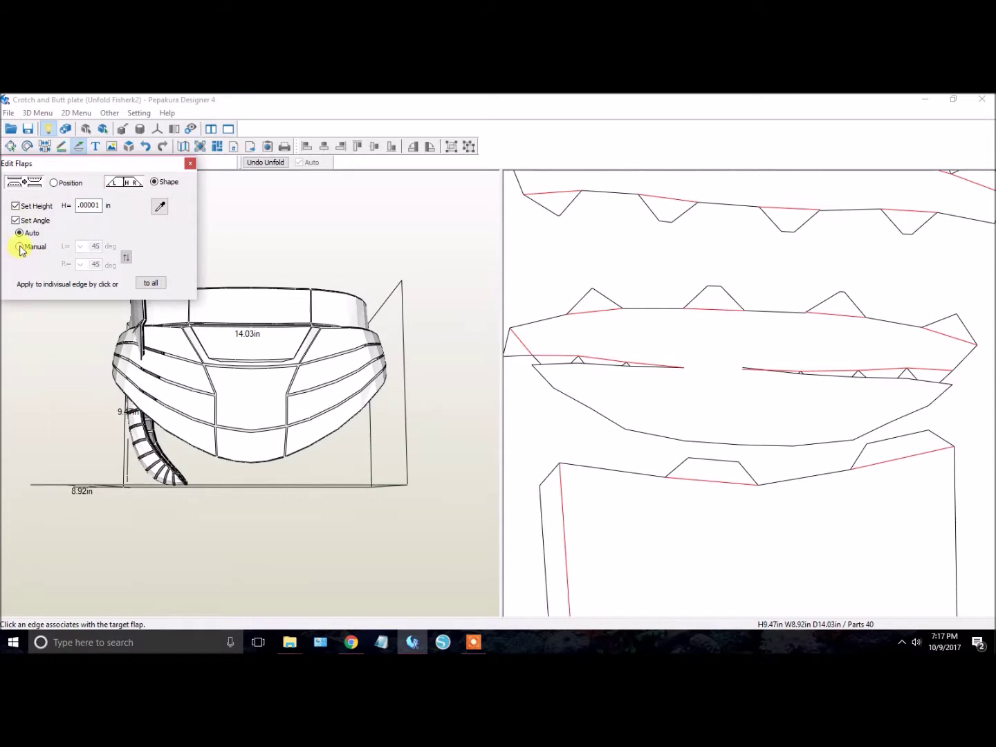
click(20, 247)
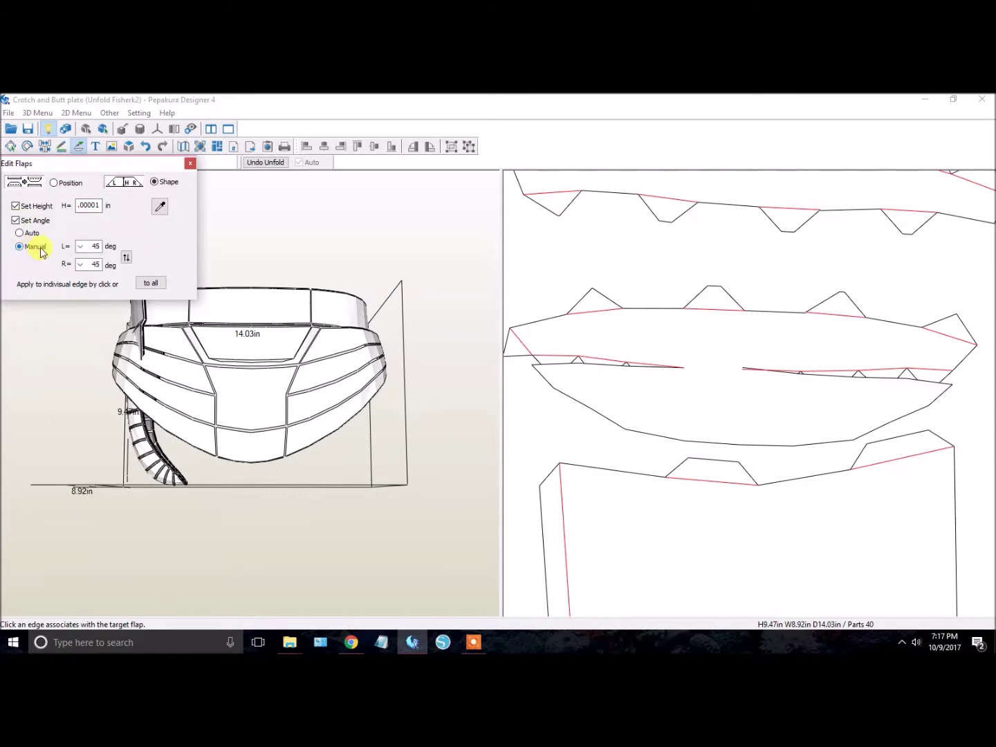
double_click(96, 246)
double_click(92, 264)
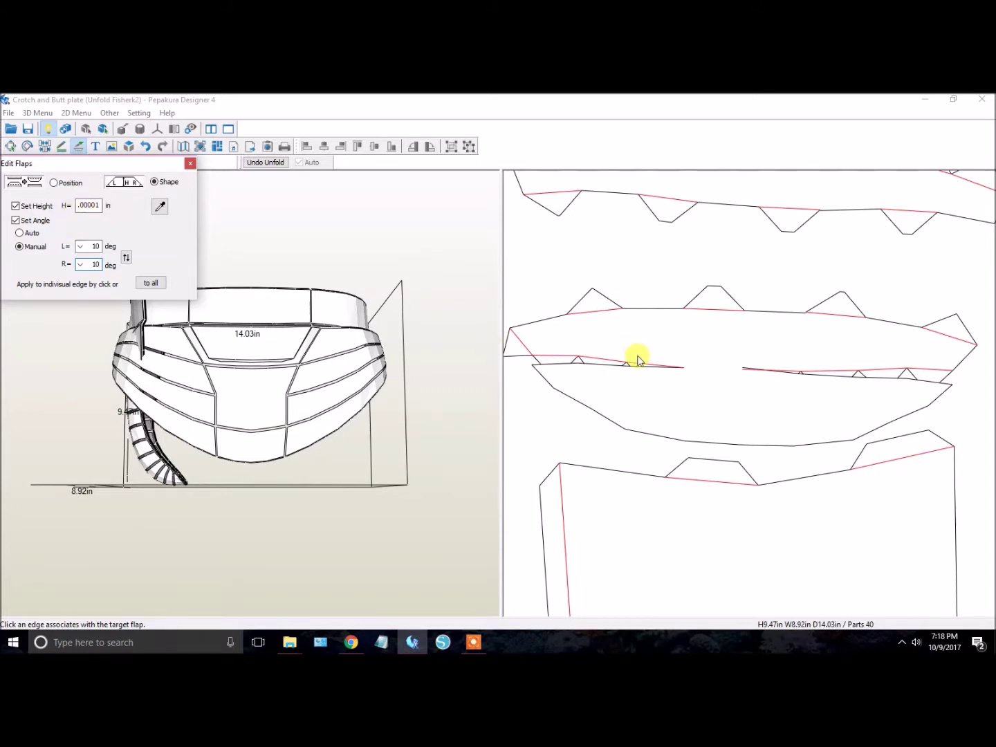
- Apply the flat flap shape to the joined strip edge and close the Edit Flaps panel
click(604, 365)
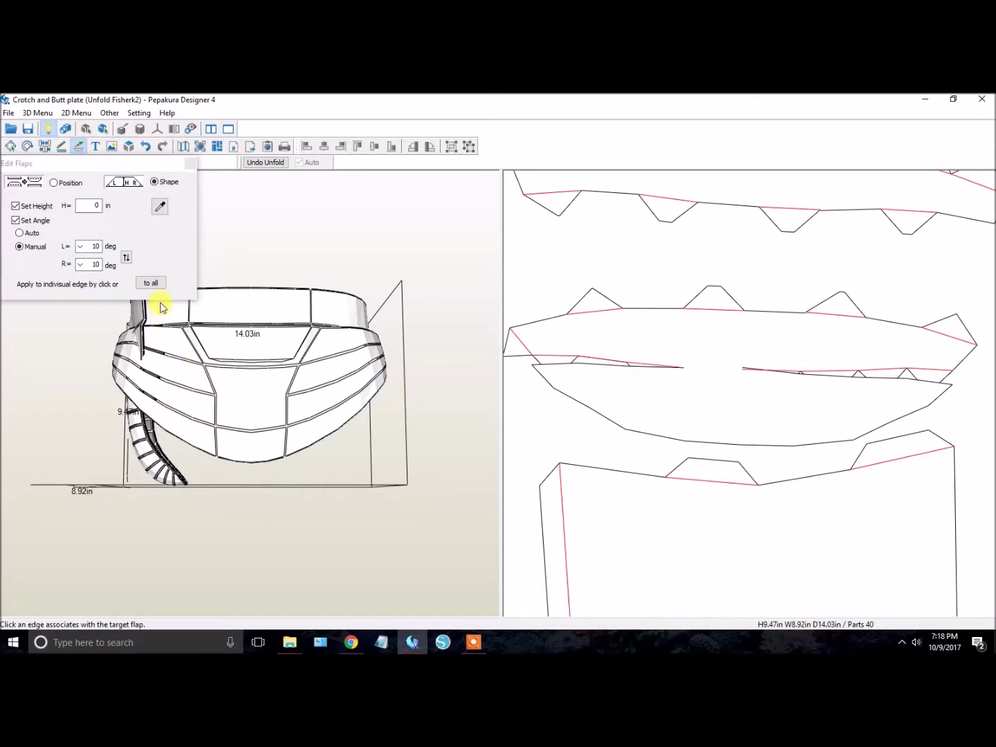
click(97, 205)
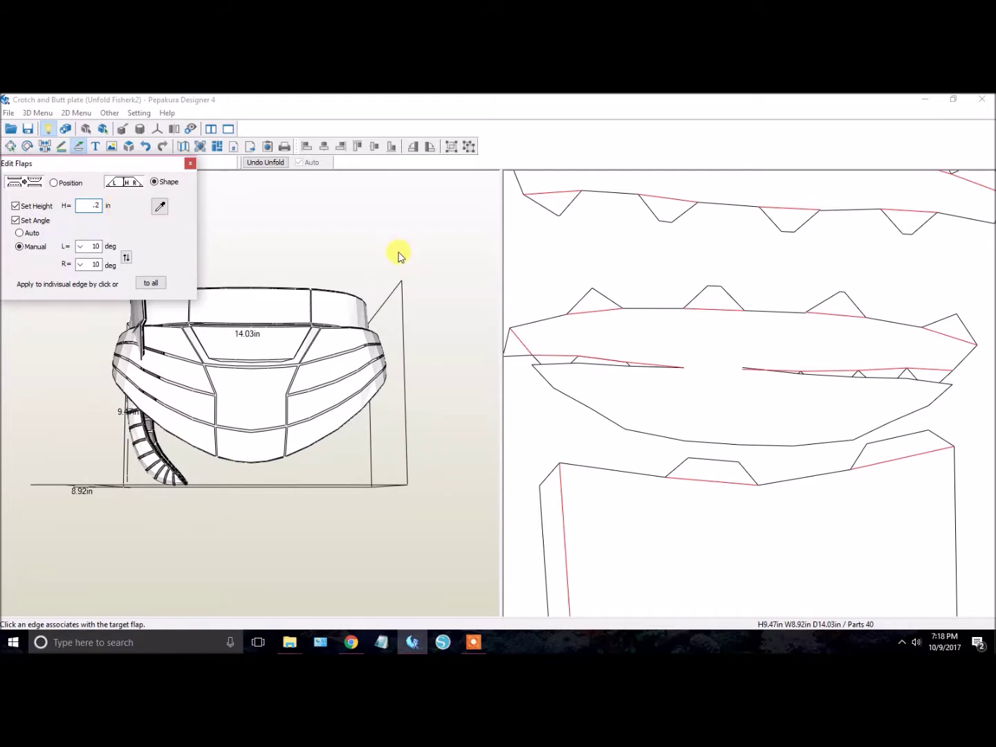
click(190, 163)
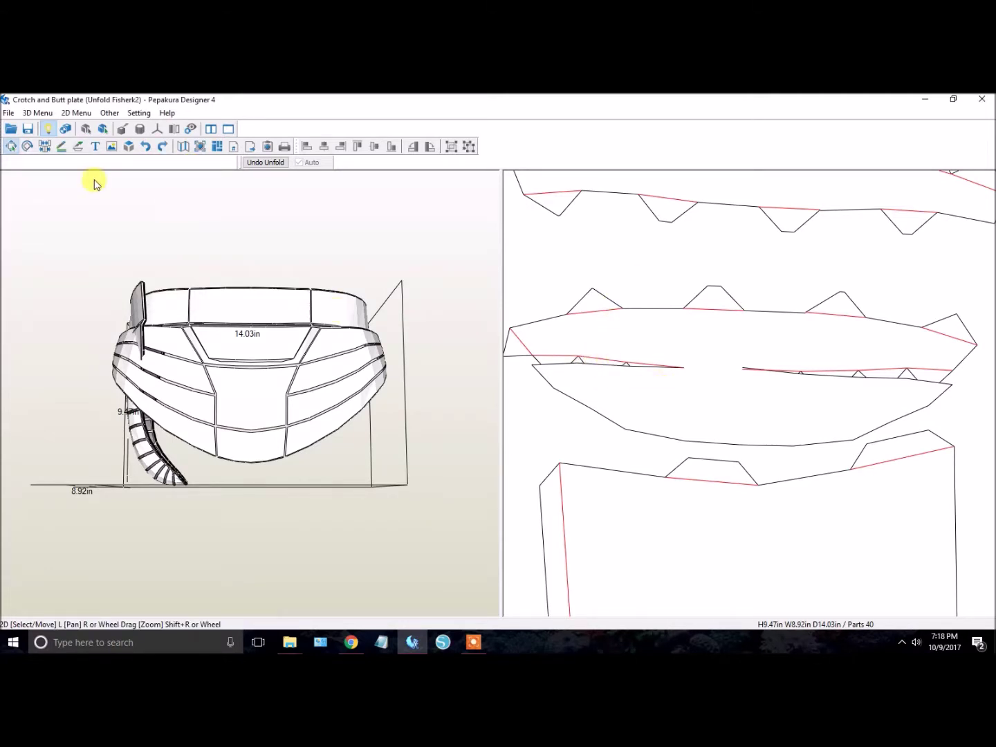
- Split the crescent piece off the flapped strip and nudge both pieces upward into open space
click(44, 146)
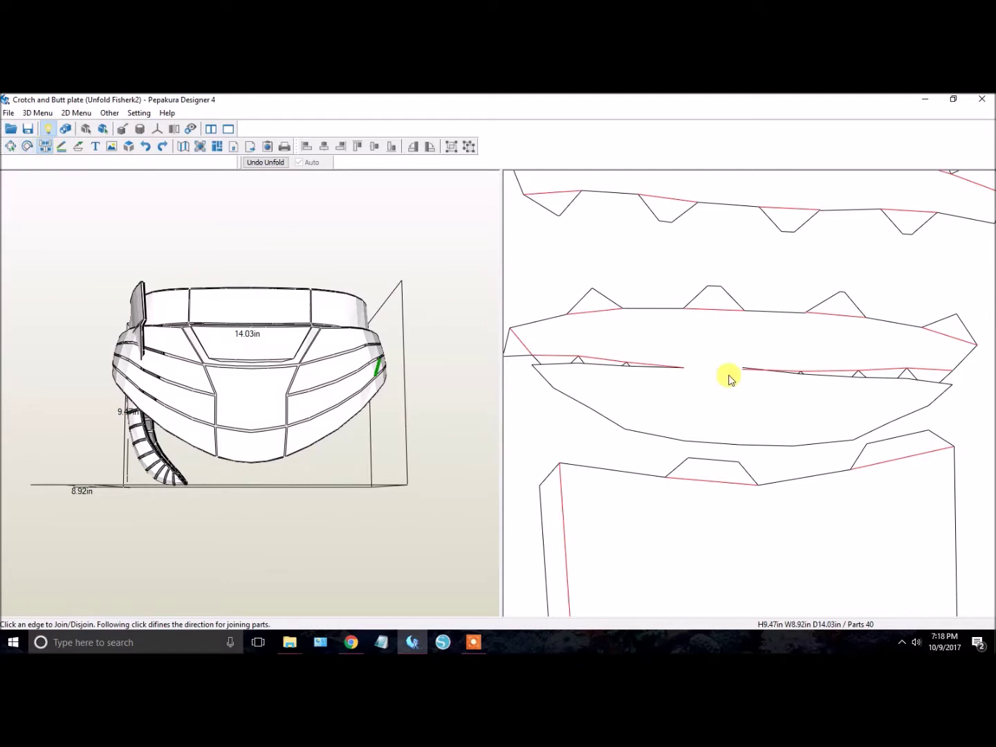
click(706, 369)
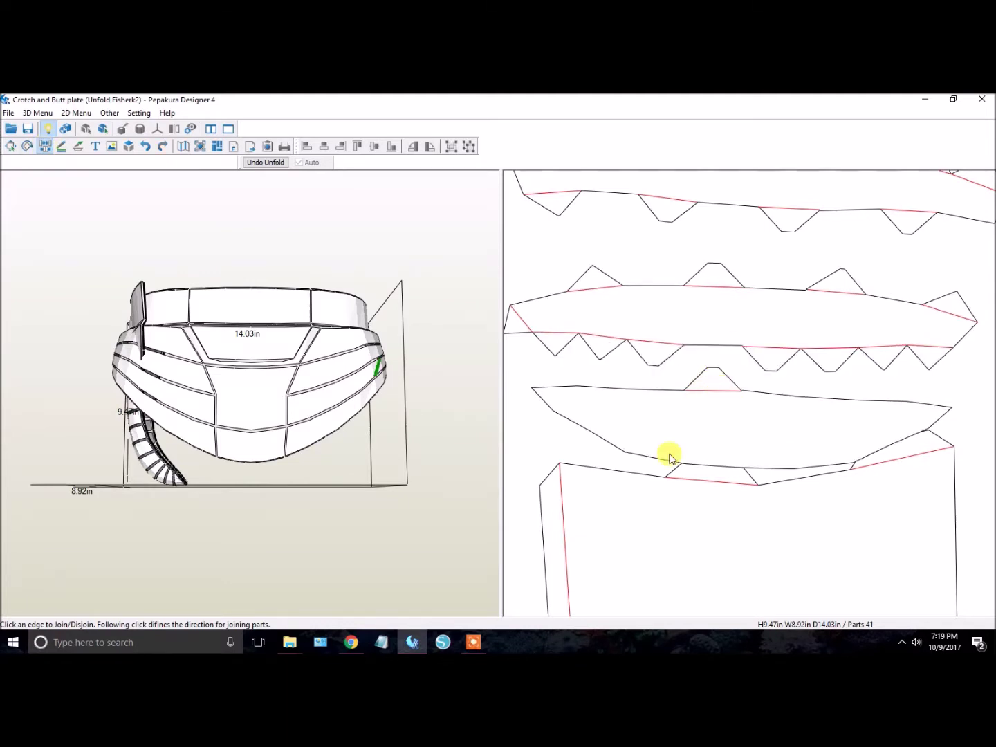
click(10, 146)
drag(735, 321, 731, 295)
drag(729, 405, 727, 388)
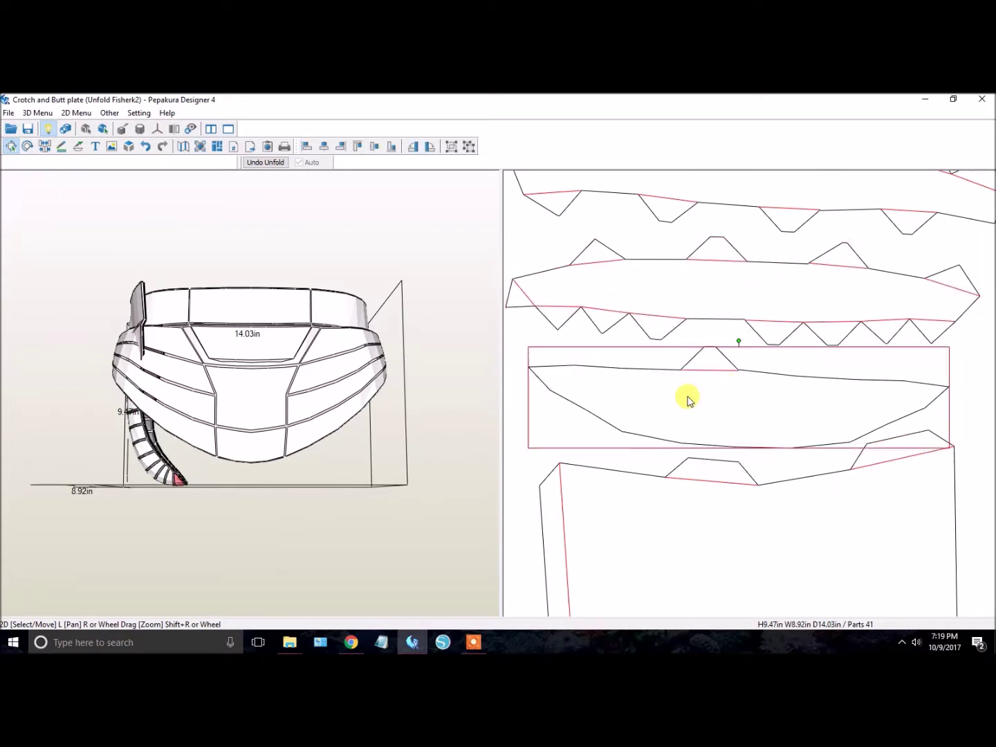
click(76, 113)
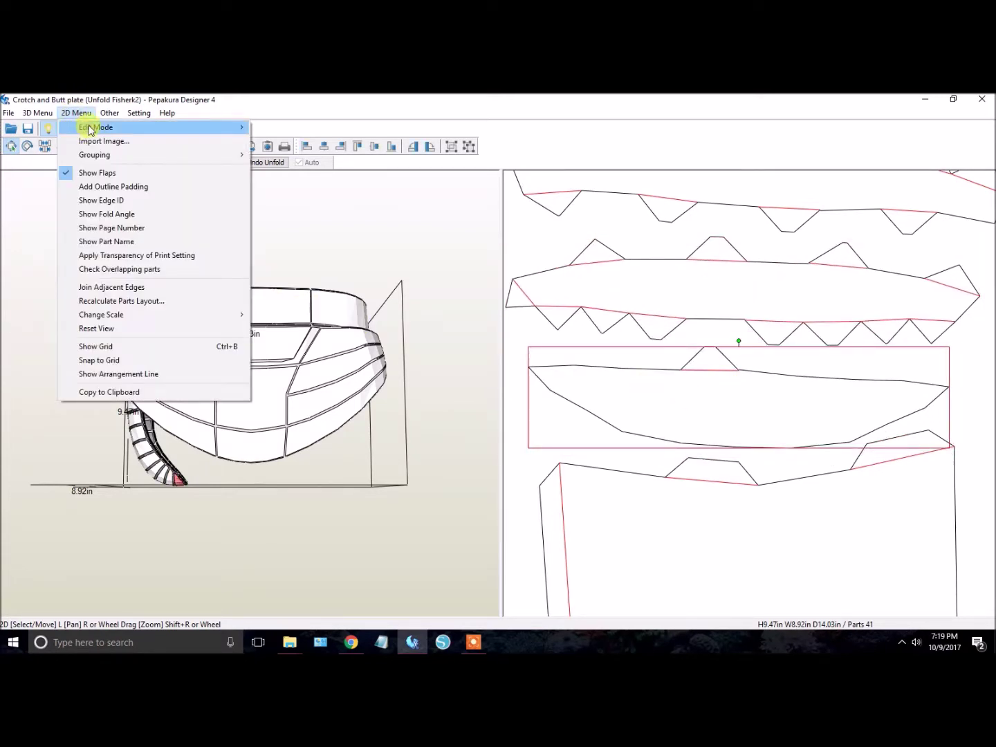
mouse_move(90, 130)
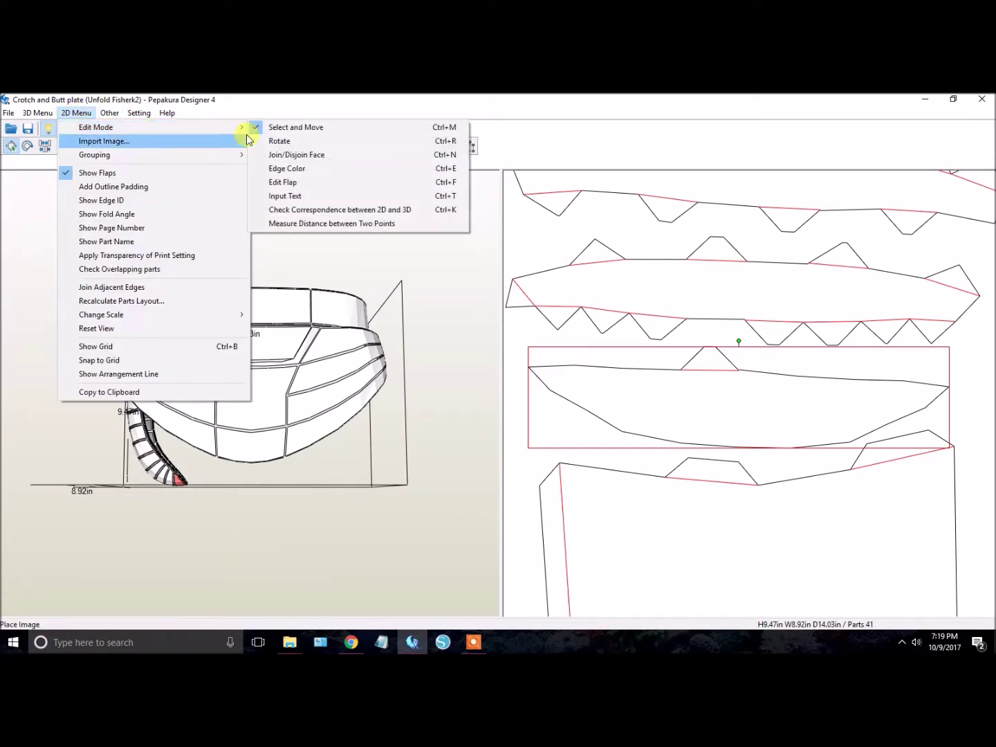
click(374, 103)
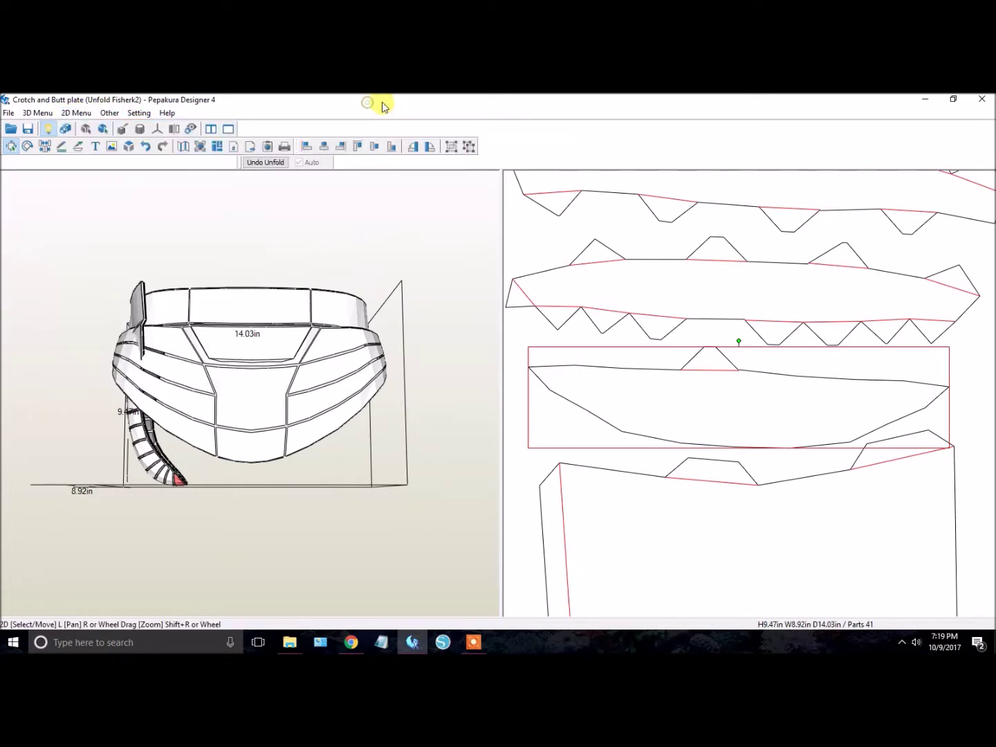
click(45, 148)
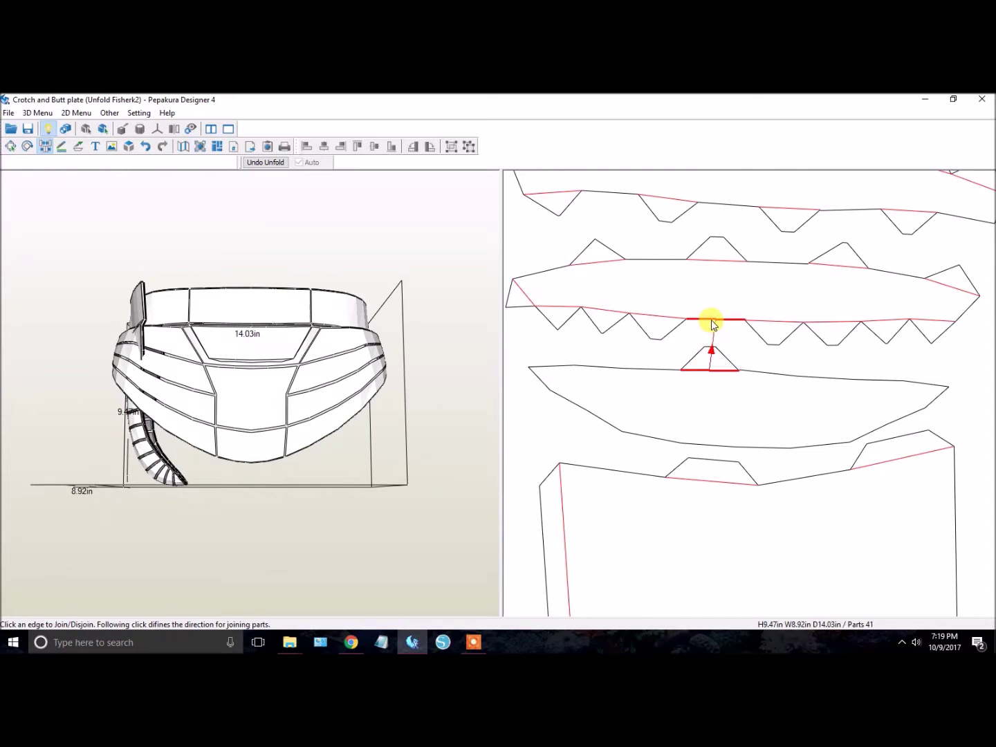
click(712, 324)
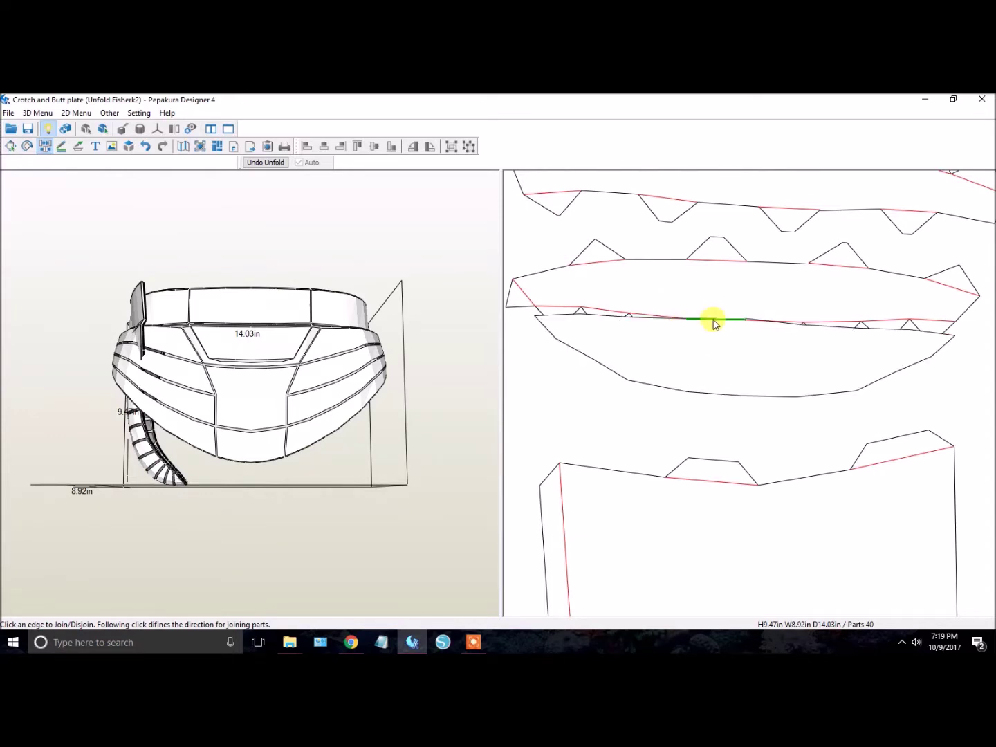
click(714, 324)
scroll(692, 370, down, 5)
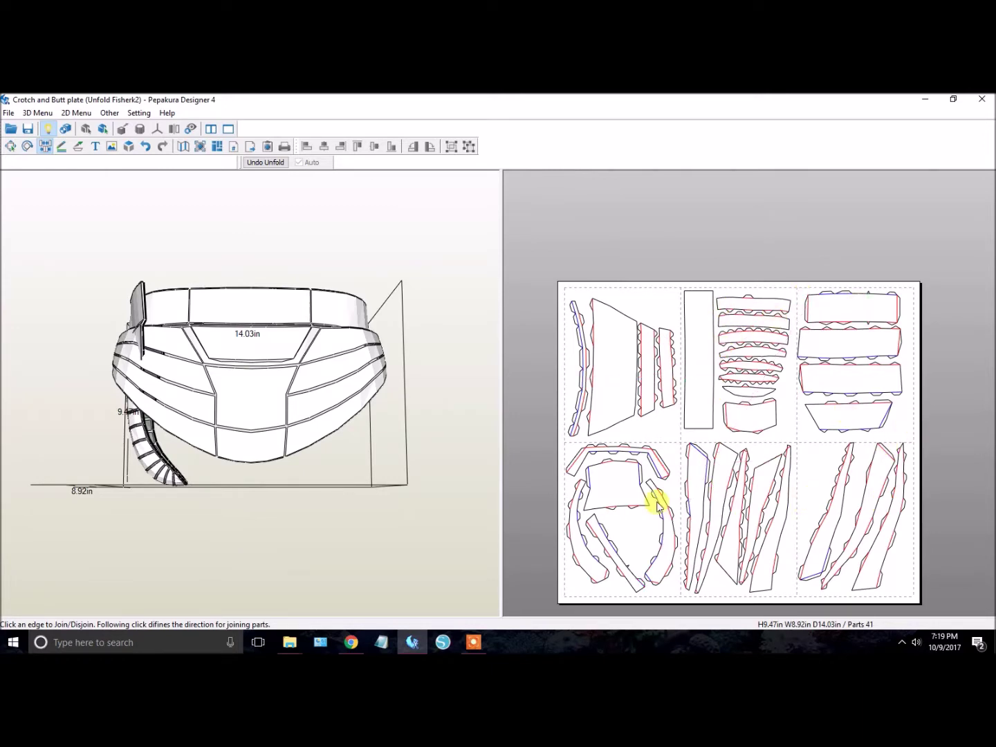
scroll(636, 484, up, 5)
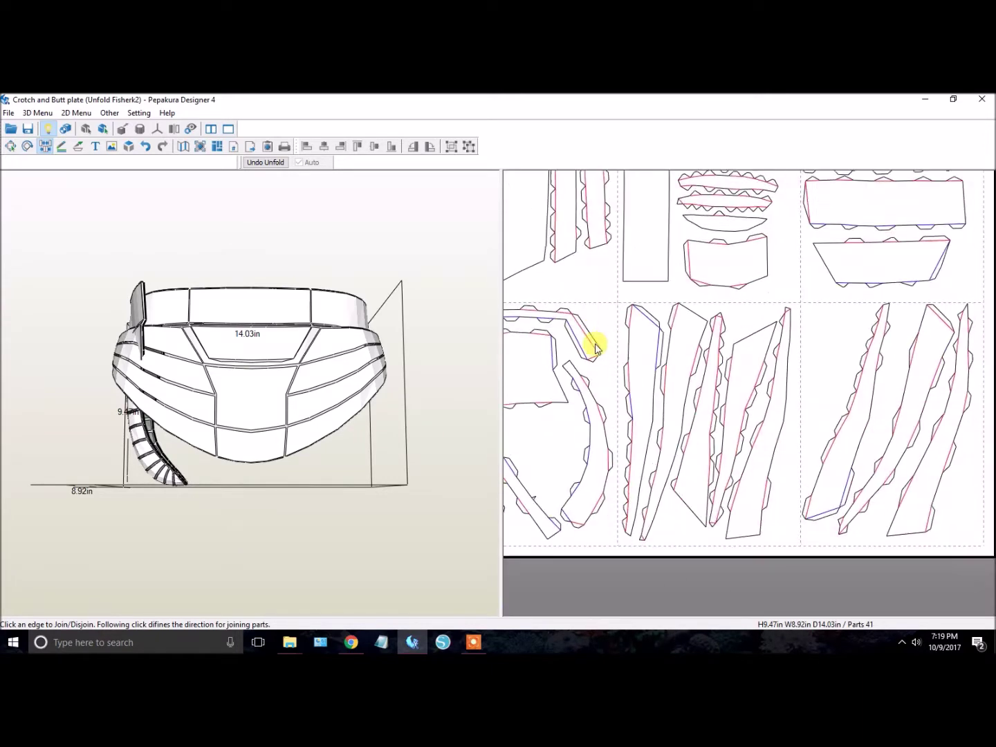
scroll(586, 363, up, 3)
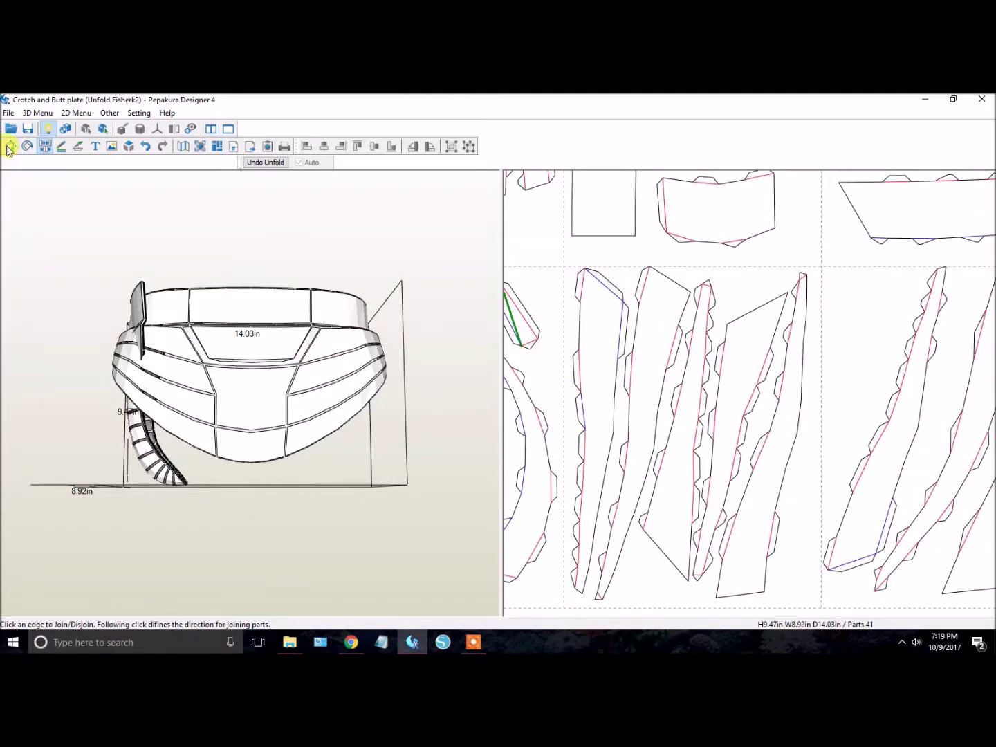
click(10, 146)
right_drag(582, 386, 529, 333)
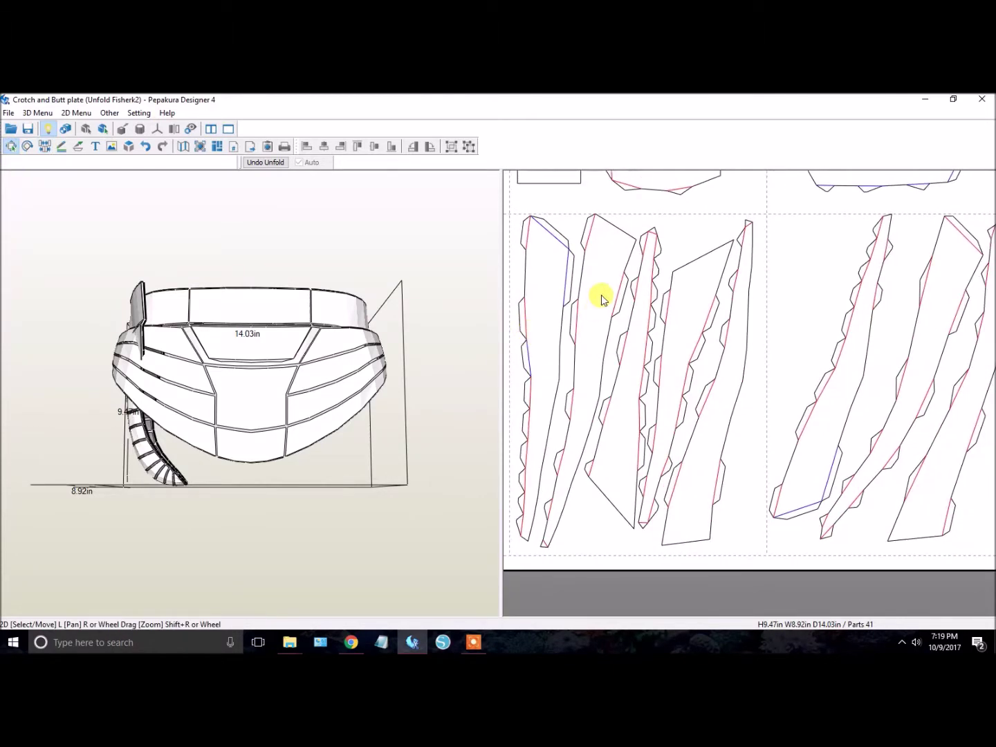
right_drag(585, 363, 630, 467)
click(640, 363)
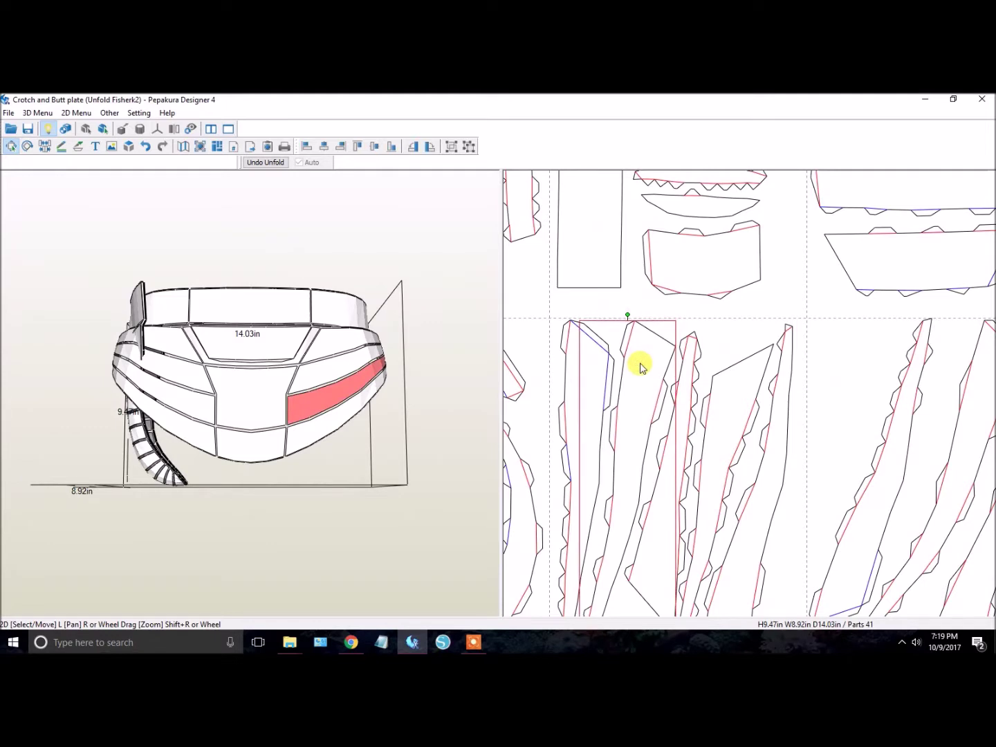
click(735, 339)
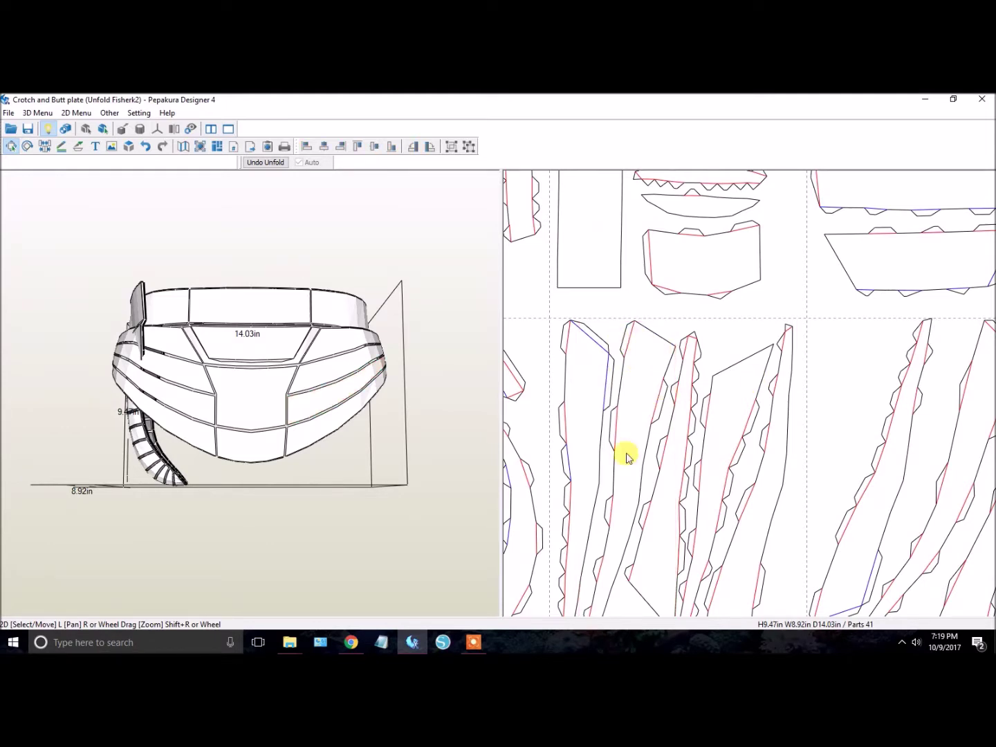
right_drag(676, 495, 678, 437)
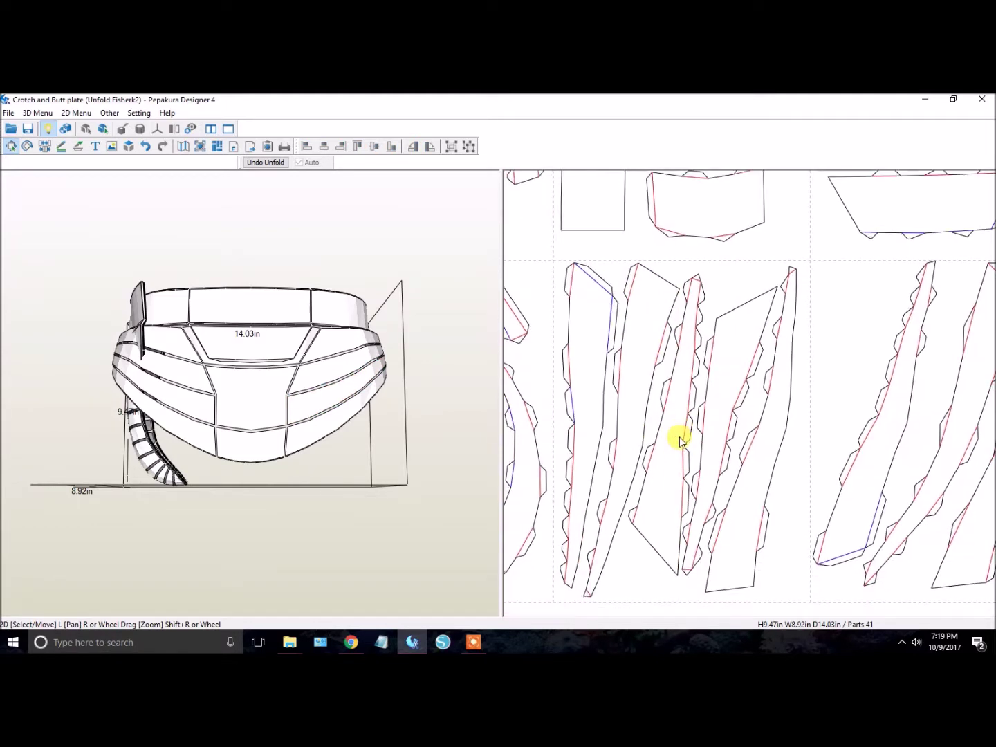
scroll(549, 429, down, 2)
right_drag(760, 333, 729, 378)
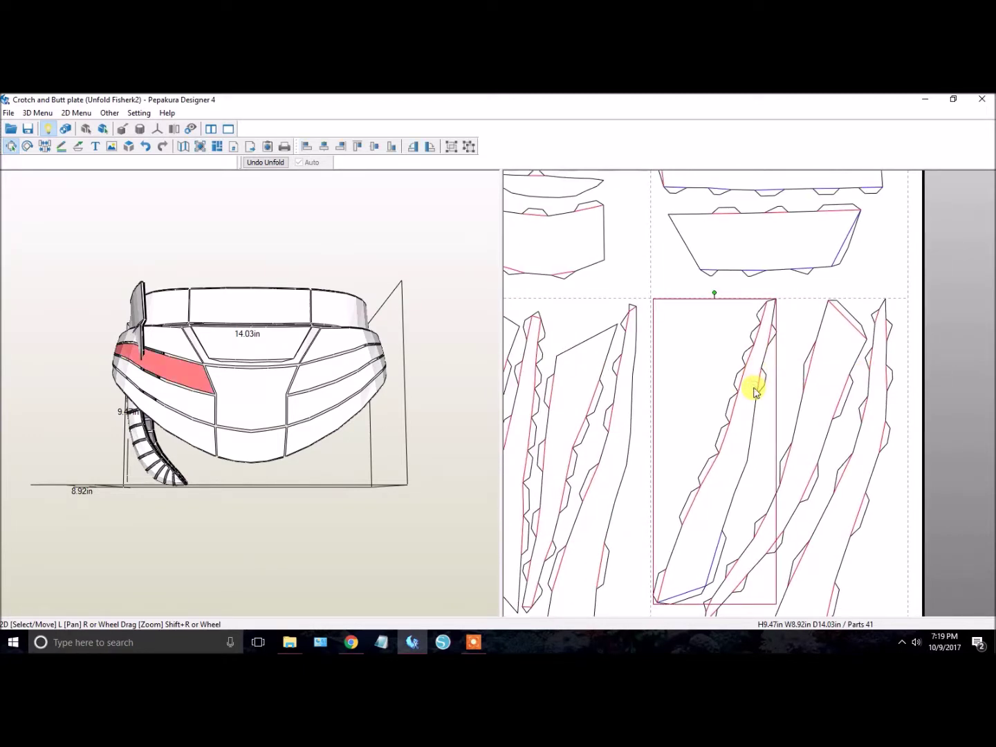
scroll(775, 366, up, 1)
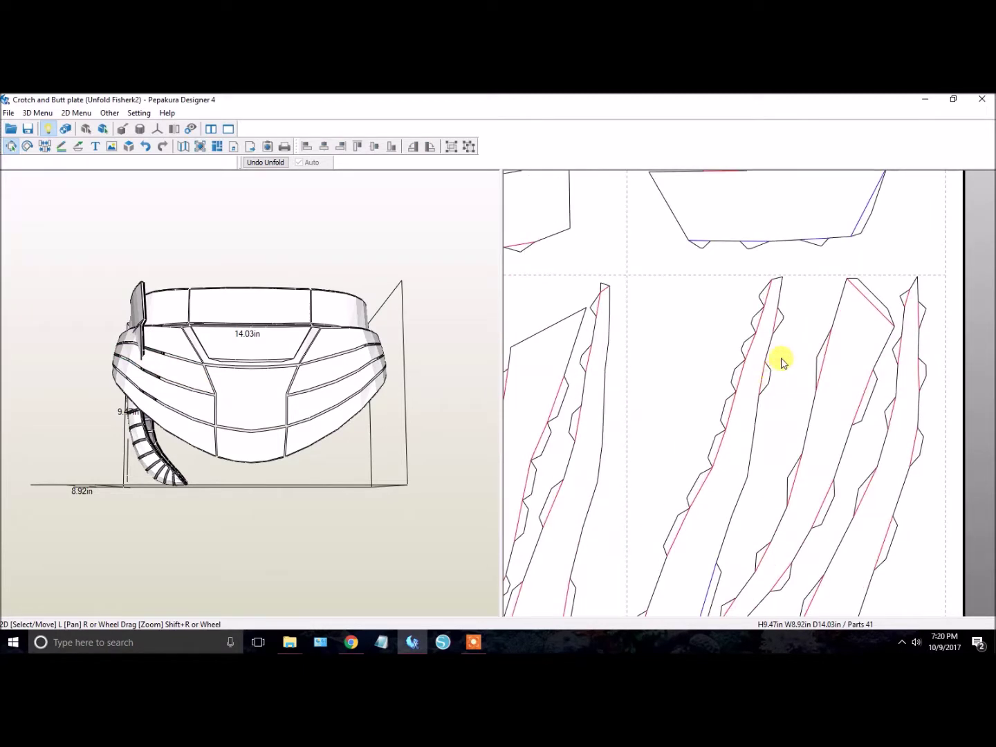
right_drag(780, 361, 766, 445)
scroll(754, 436, up, 1)
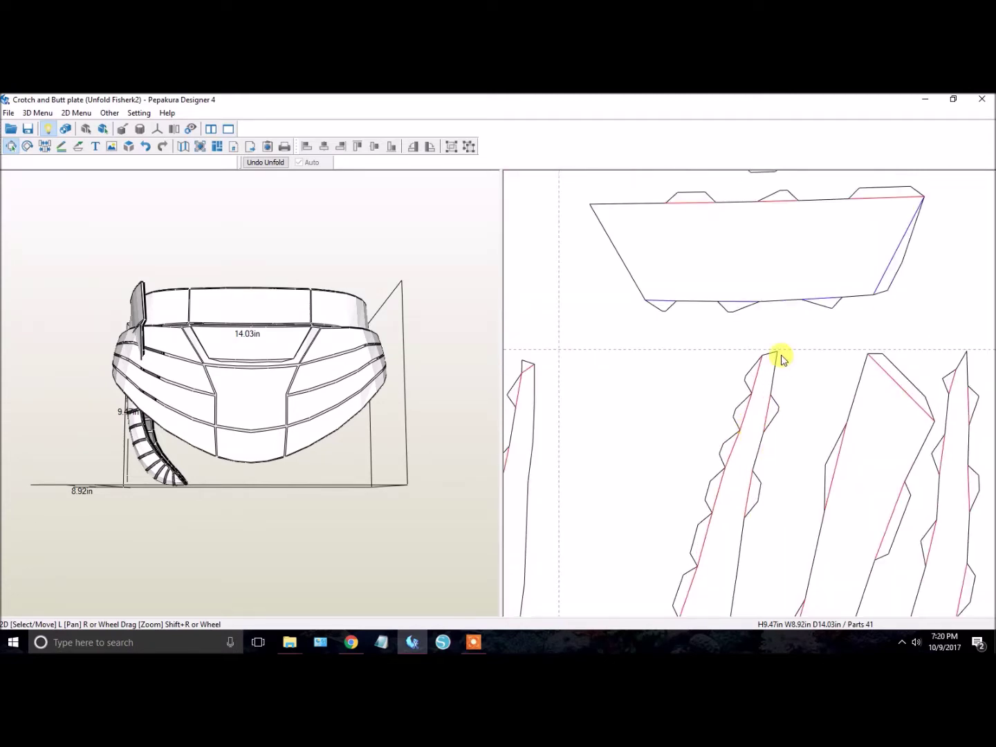
scroll(692, 378, down, 3)
right_drag(612, 411, 764, 418)
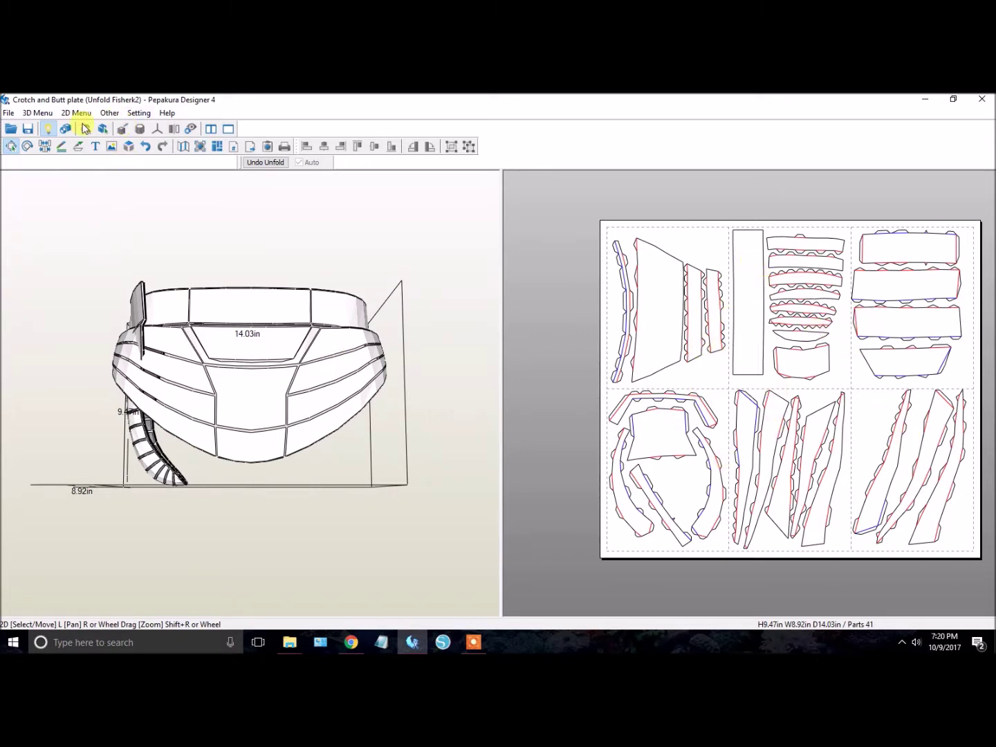
click(77, 113)
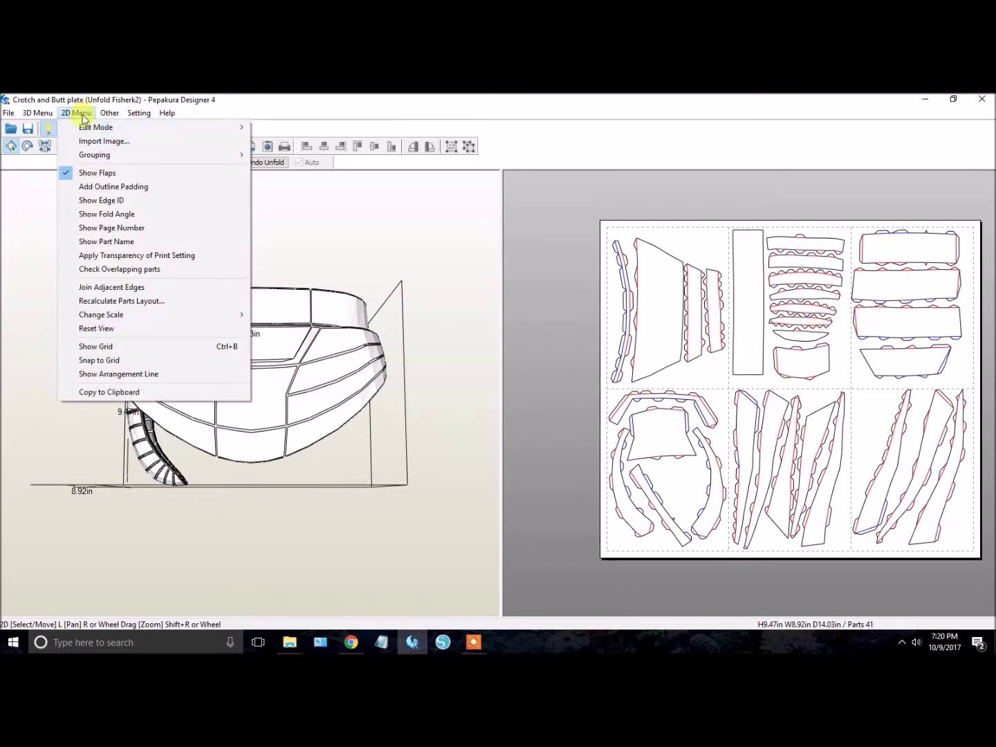
mouse_move(90, 127)
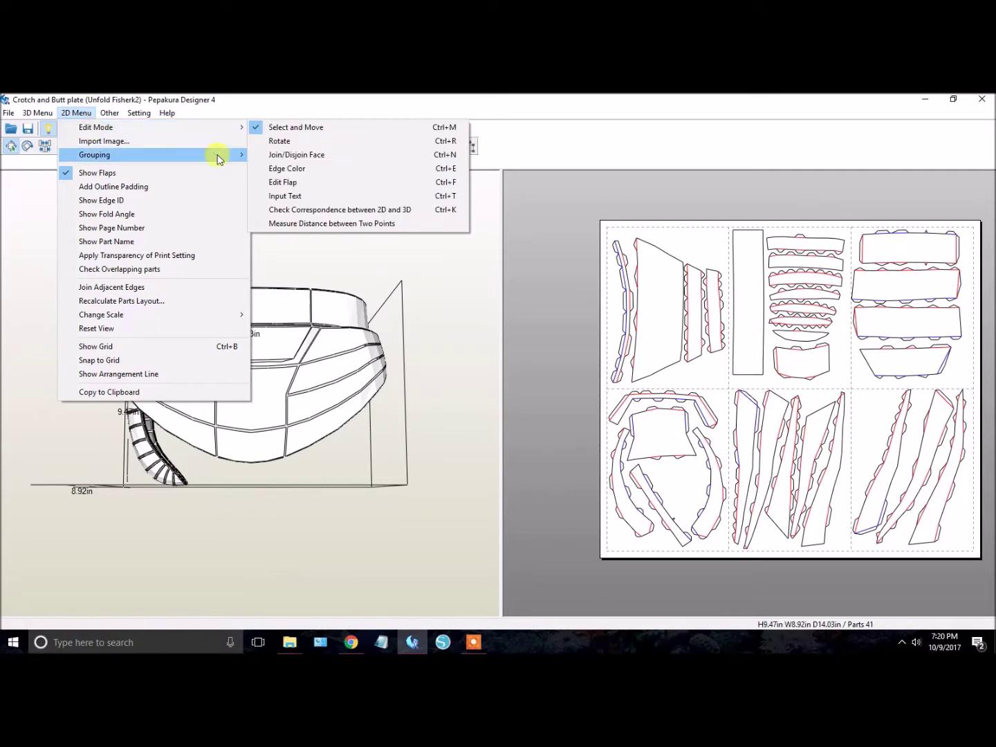
click(297, 169)
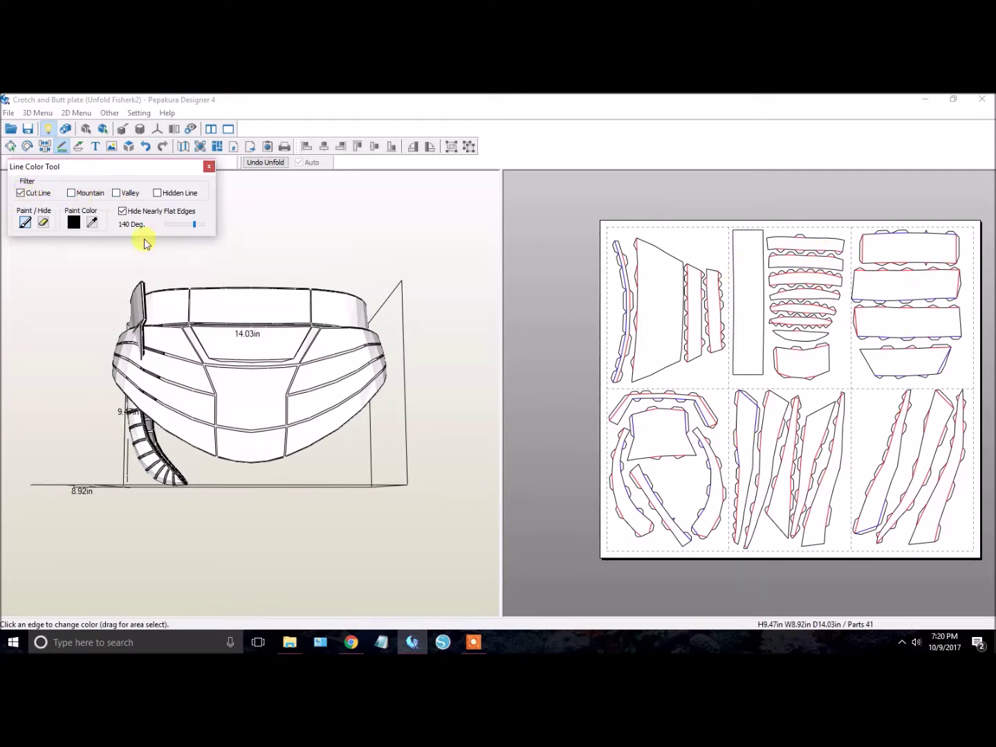
click(54, 195)
click(117, 194)
click(72, 193)
click(73, 194)
click(208, 166)
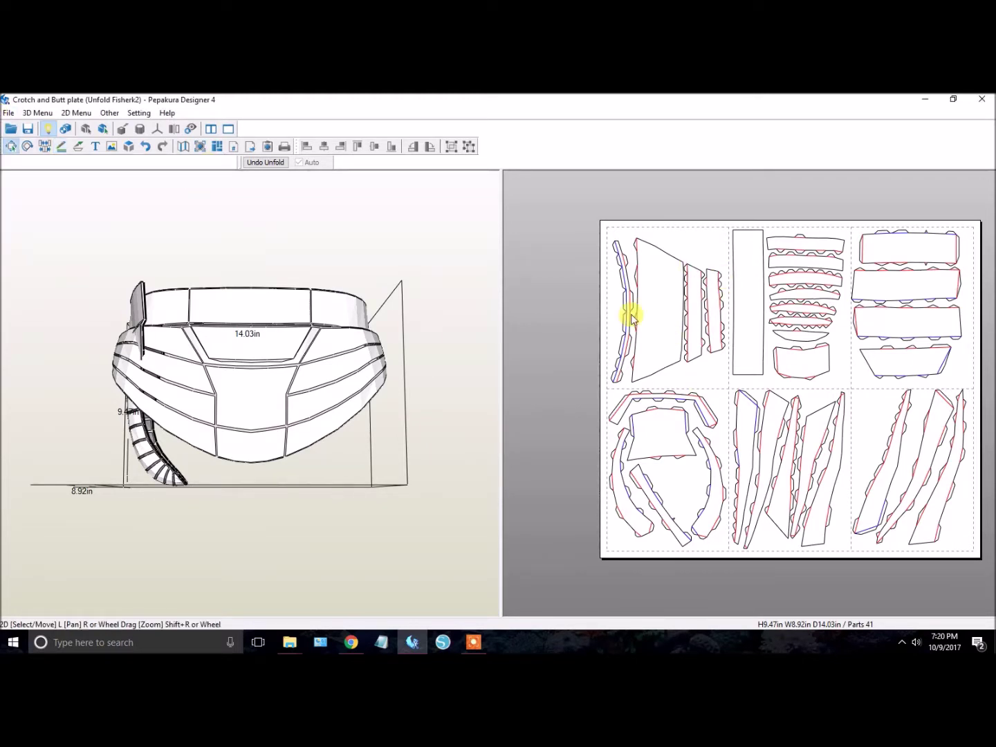
- Minimize Pepakura and open the Cosplay folder from the desktop
click(927, 104)
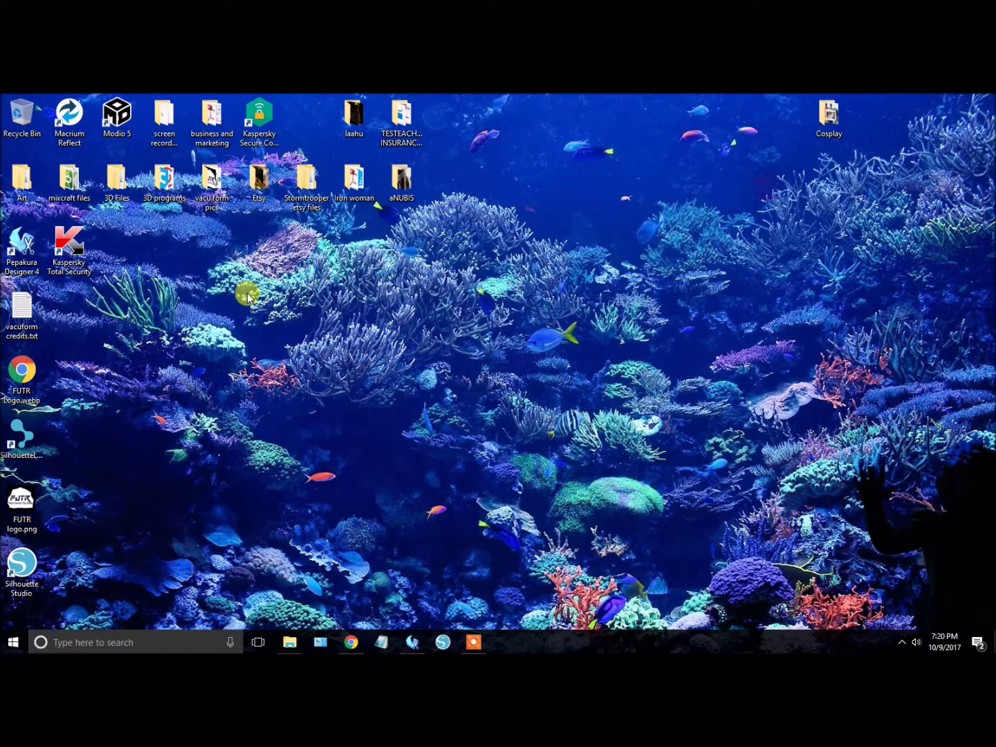
click(824, 112)
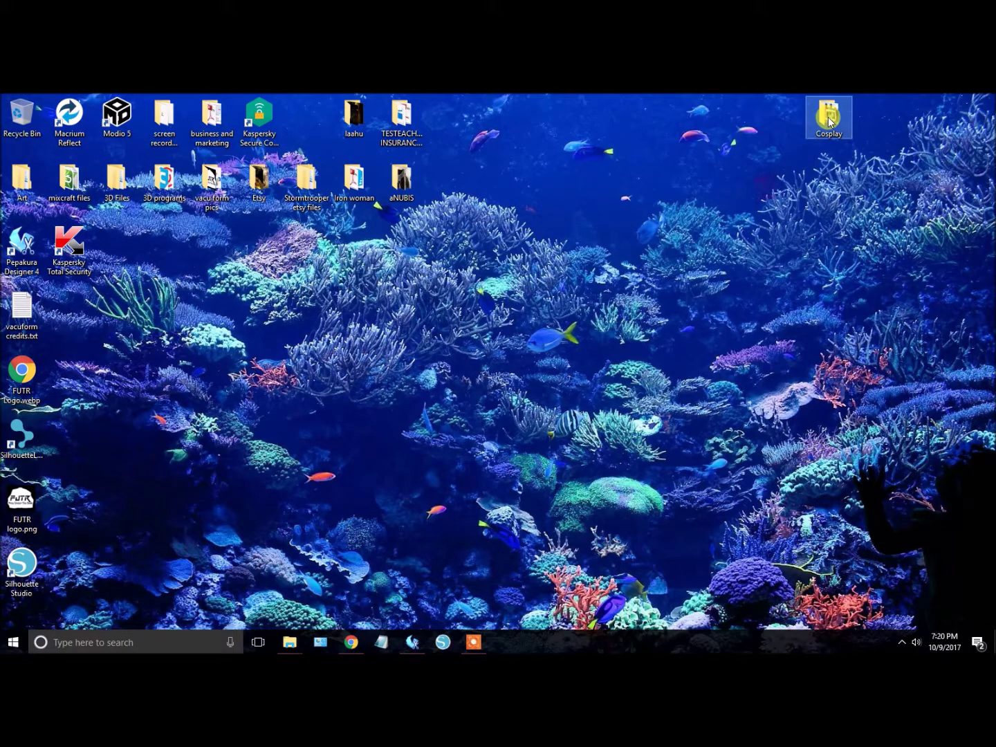
click(830, 119)
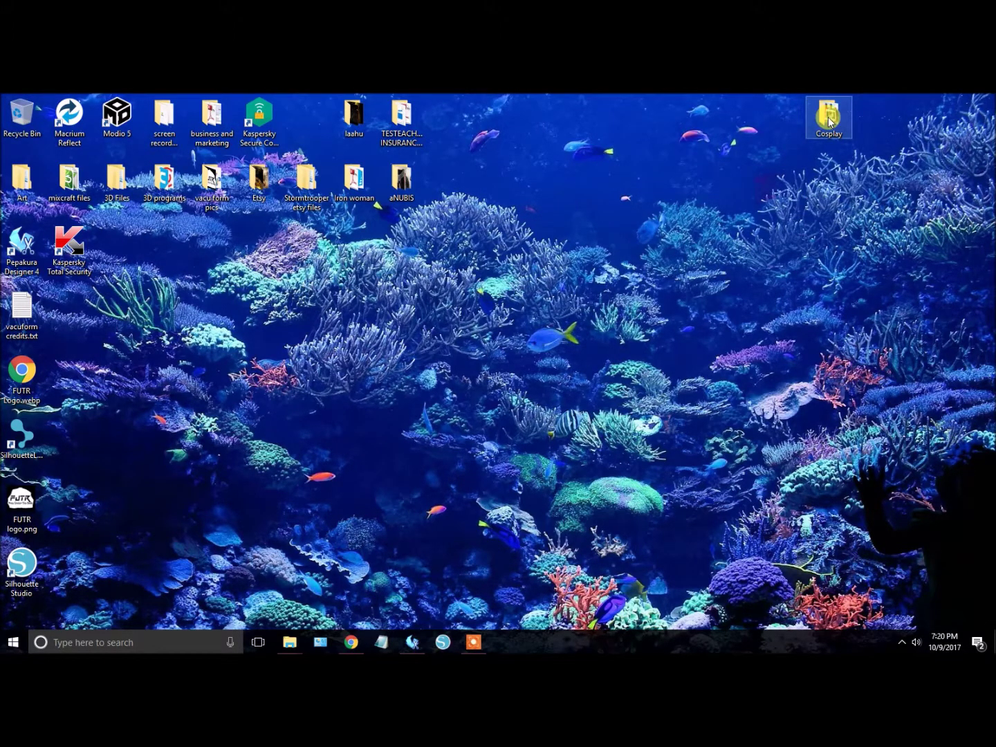
double_click(830, 119)
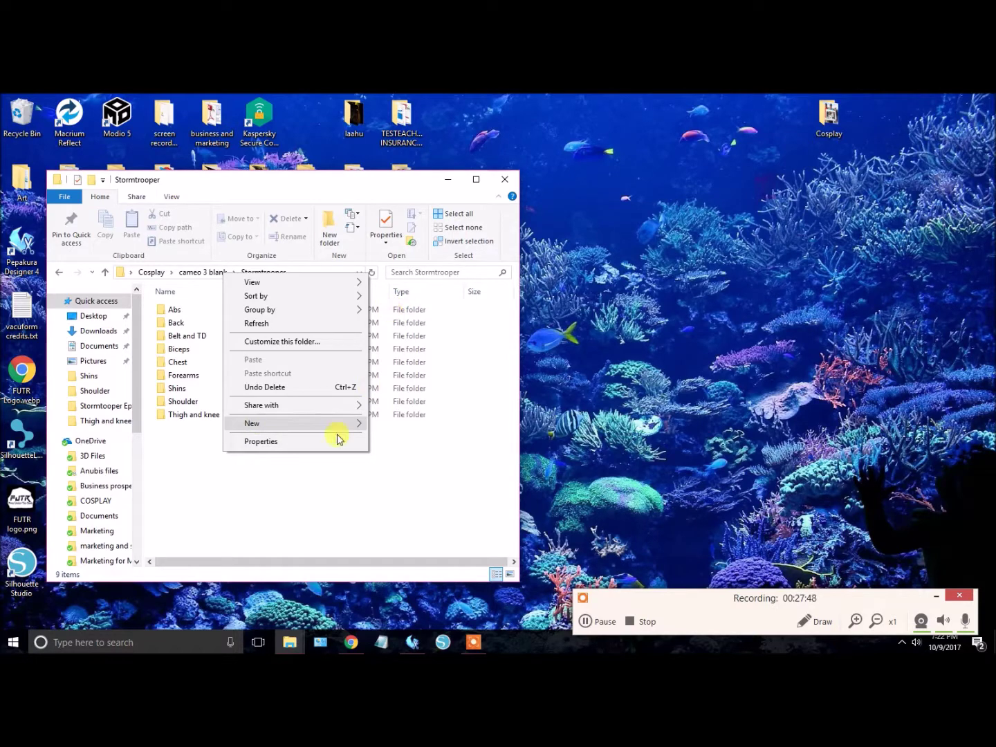
- Create the 'Cod and butt plate' folder inside Stormtrooper and minimize Explorer
mouse_move(339, 424)
click(392, 425)
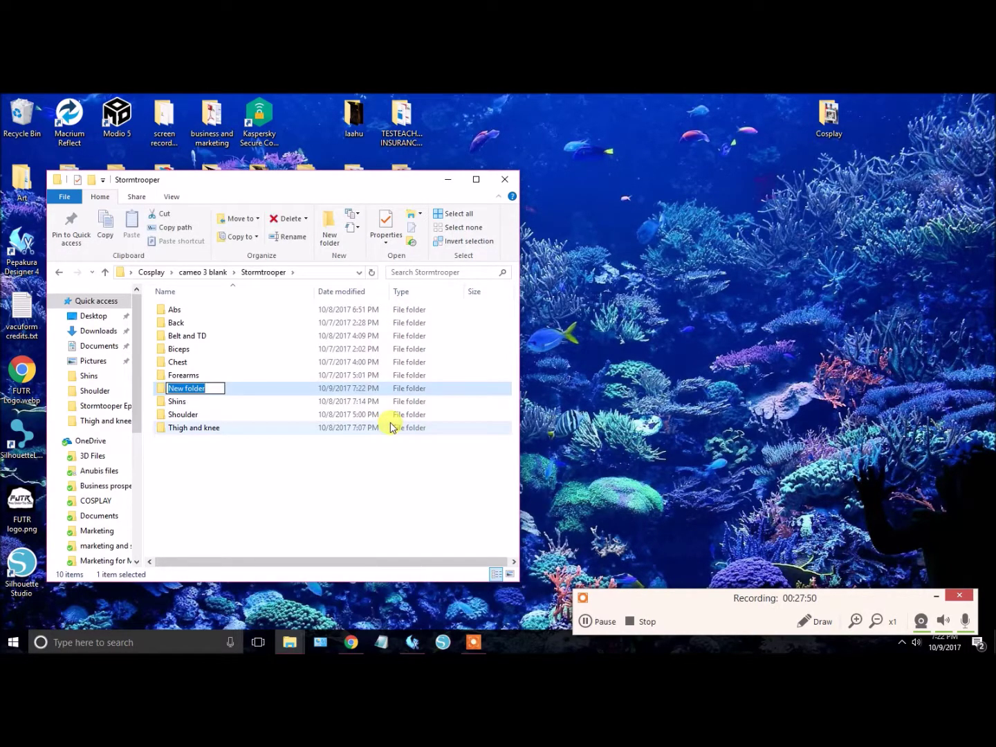
text(Cod and butt plate)
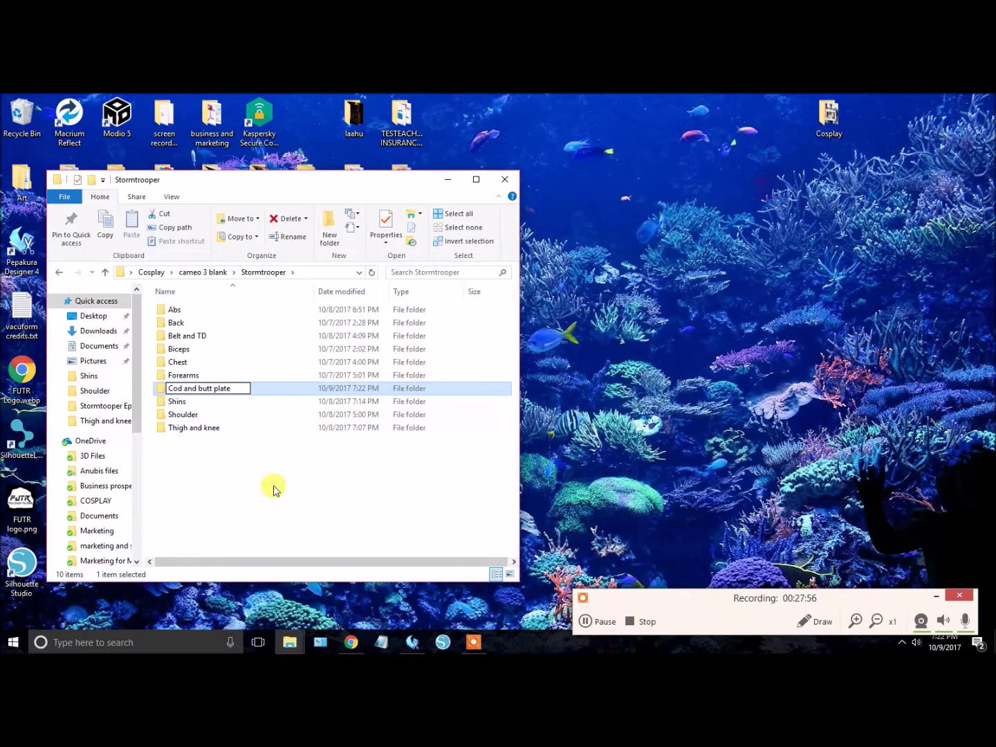
key(Return)
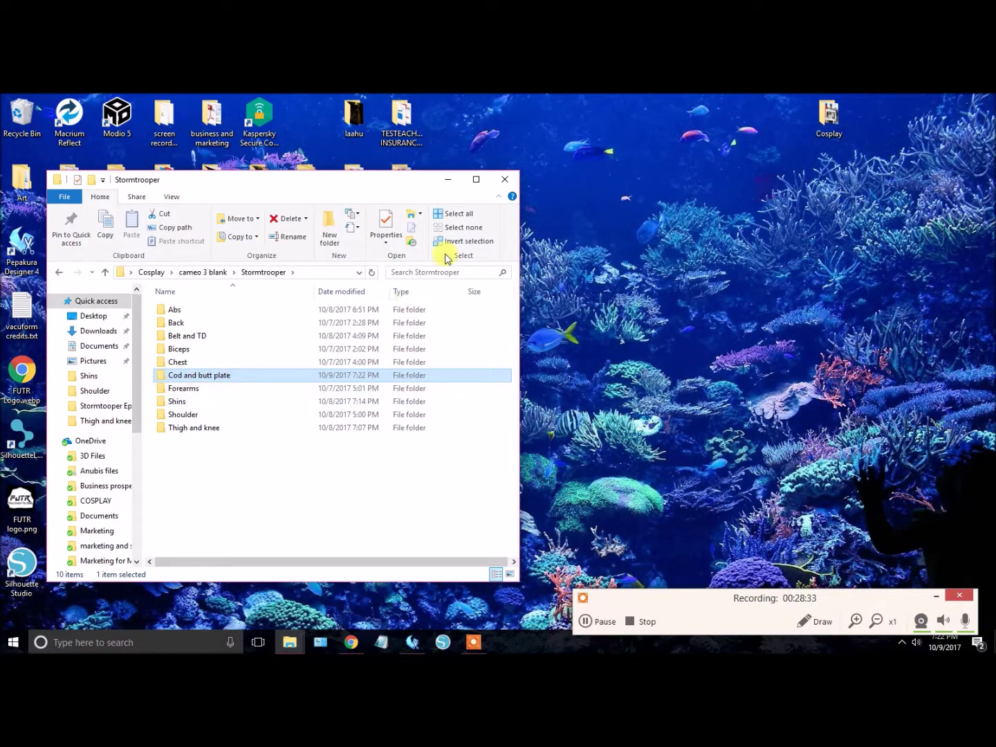
click(450, 182)
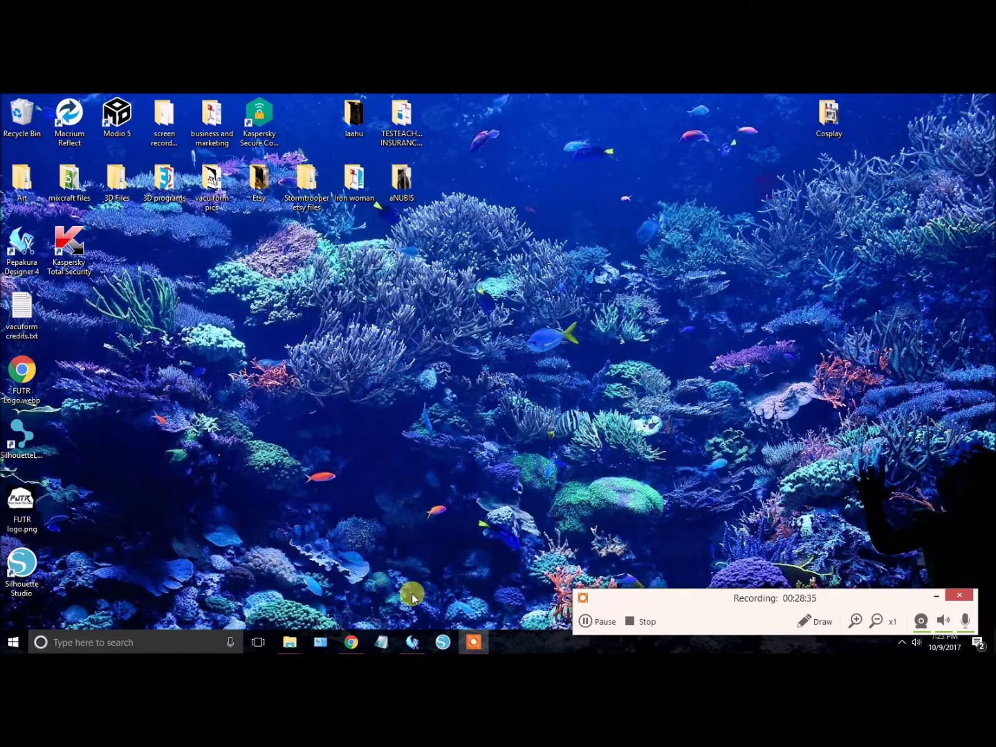
- Restore Pepakura from the taskbar and pan and zoom over the six-sheet, 41-part pattern
click(412, 642)
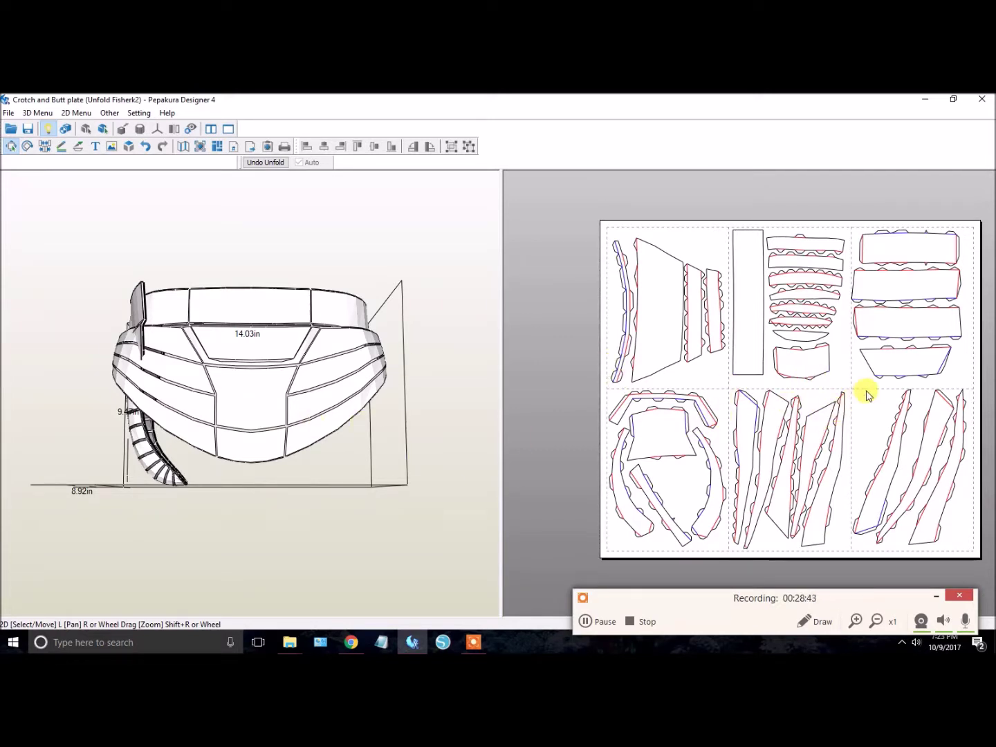
right_drag(870, 440, 720, 392)
scroll(718, 392, up, 2)
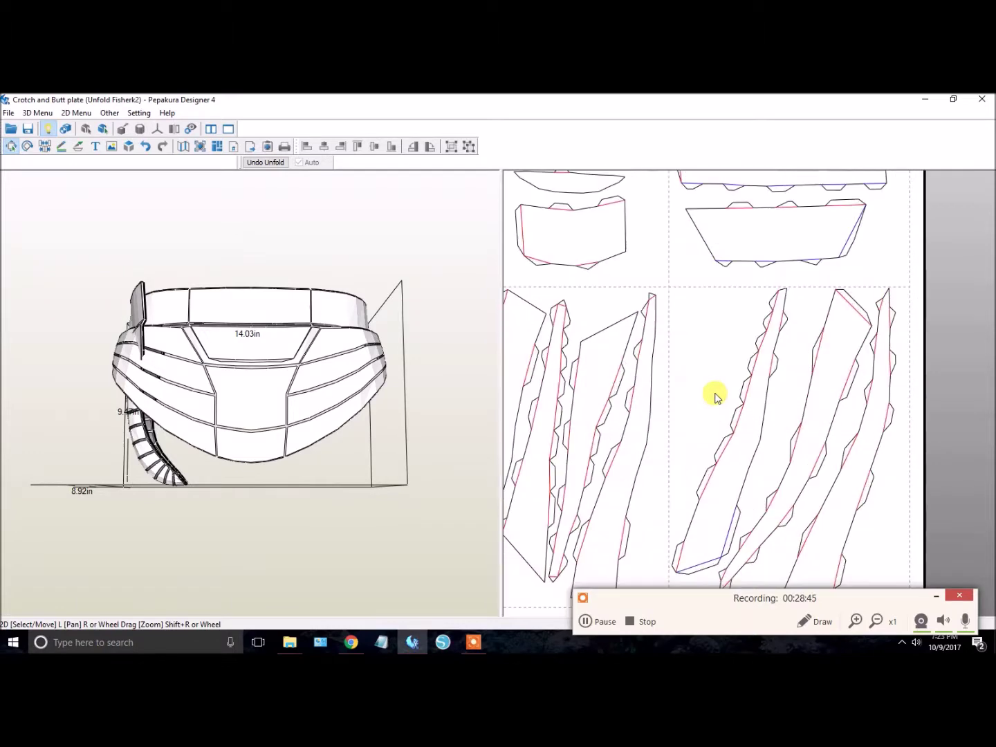
scroll(712, 398, down, 4)
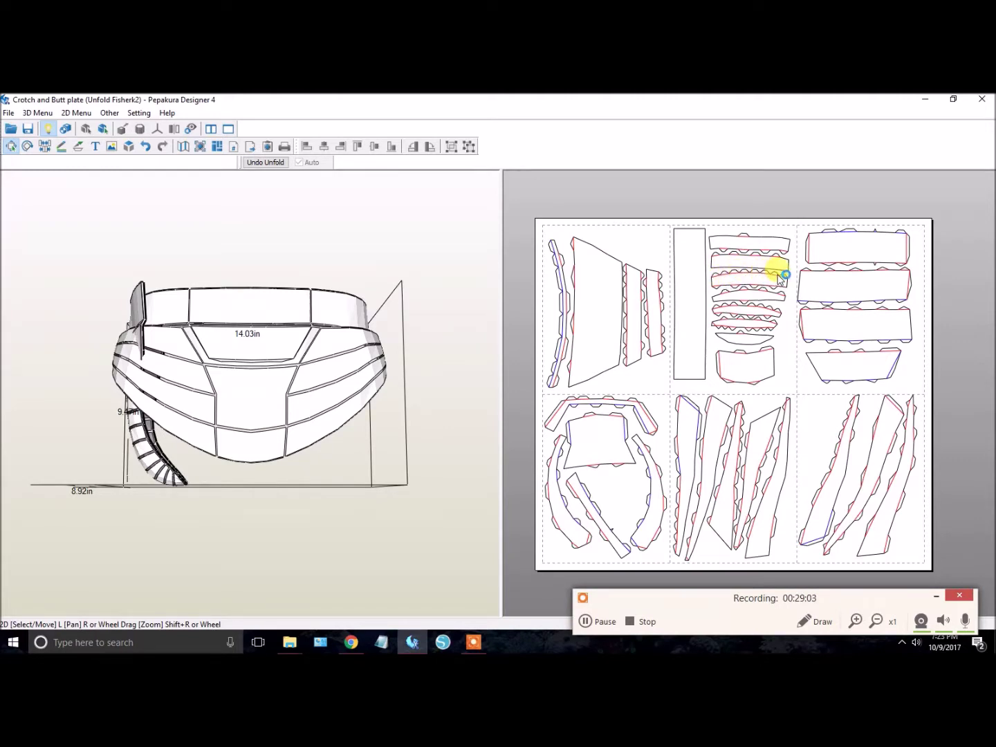
- Review the Print and Paper Settings and accept the line styles unchanged
click(137, 113)
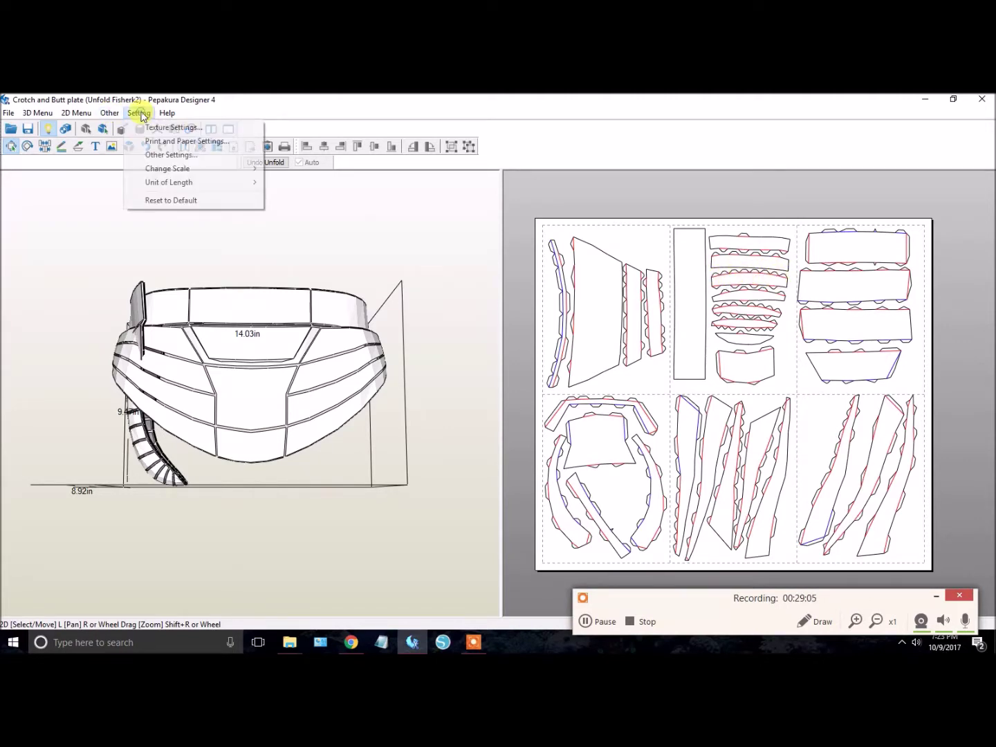
click(171, 155)
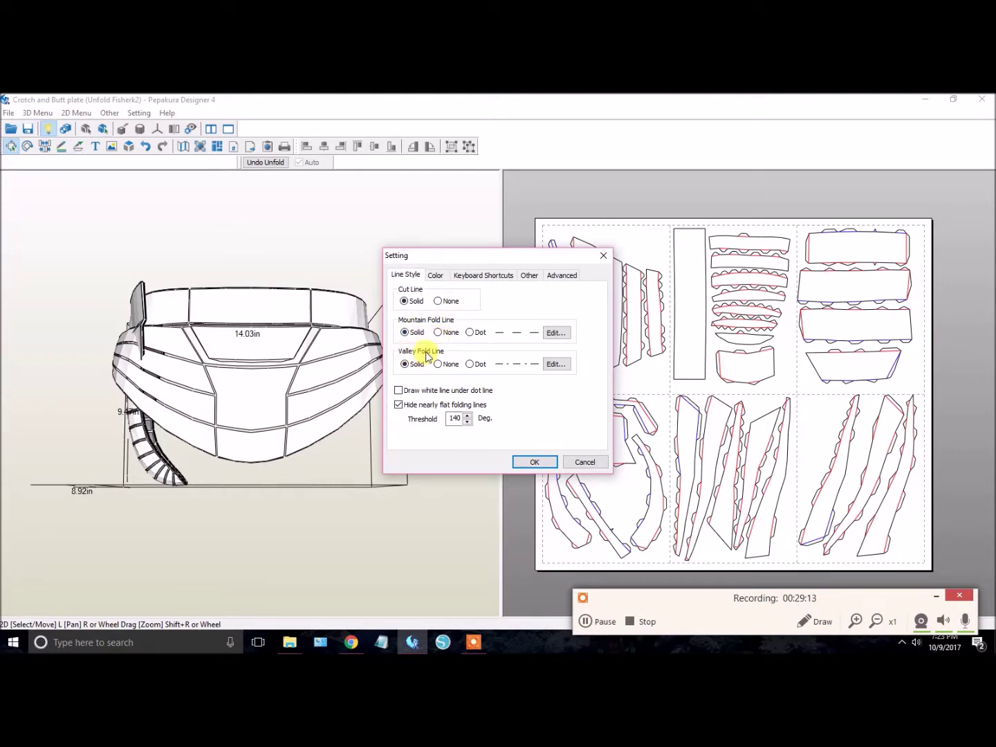
click(529, 462)
- Start exporting the pattern via File > Export as DXF files per sheet
click(8, 113)
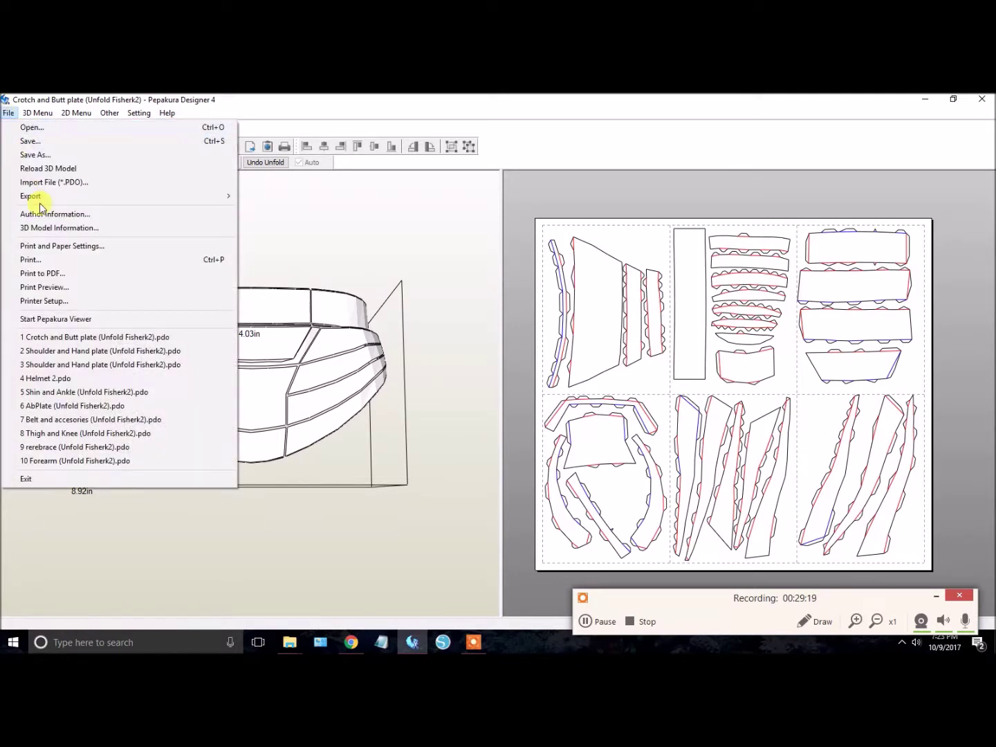
mouse_move(43, 200)
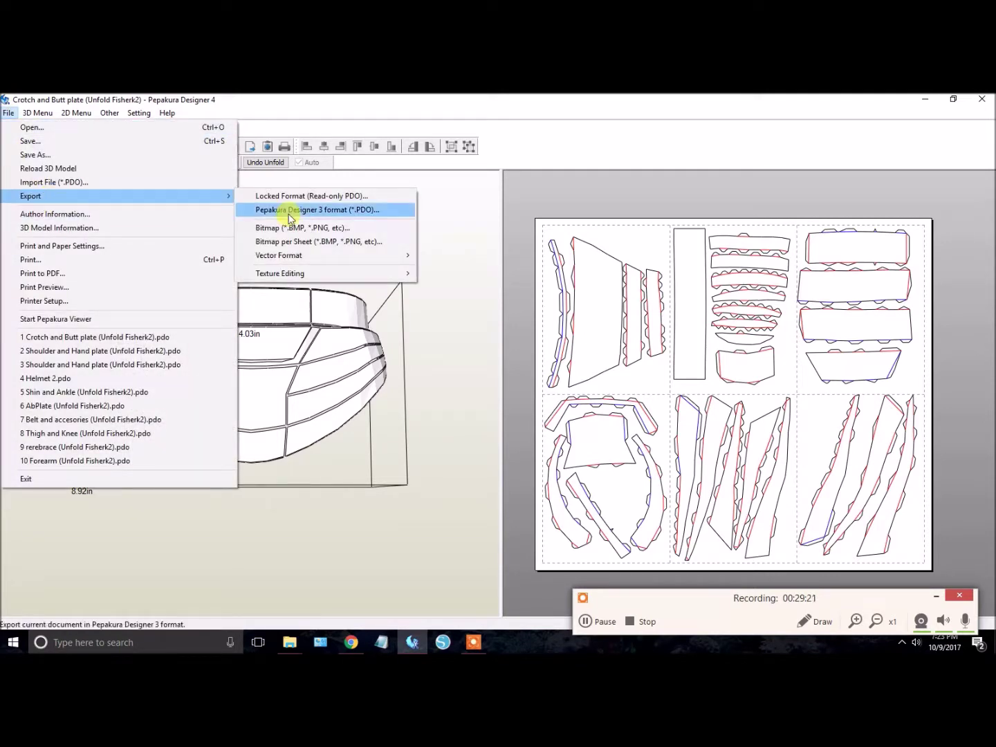
mouse_move(291, 257)
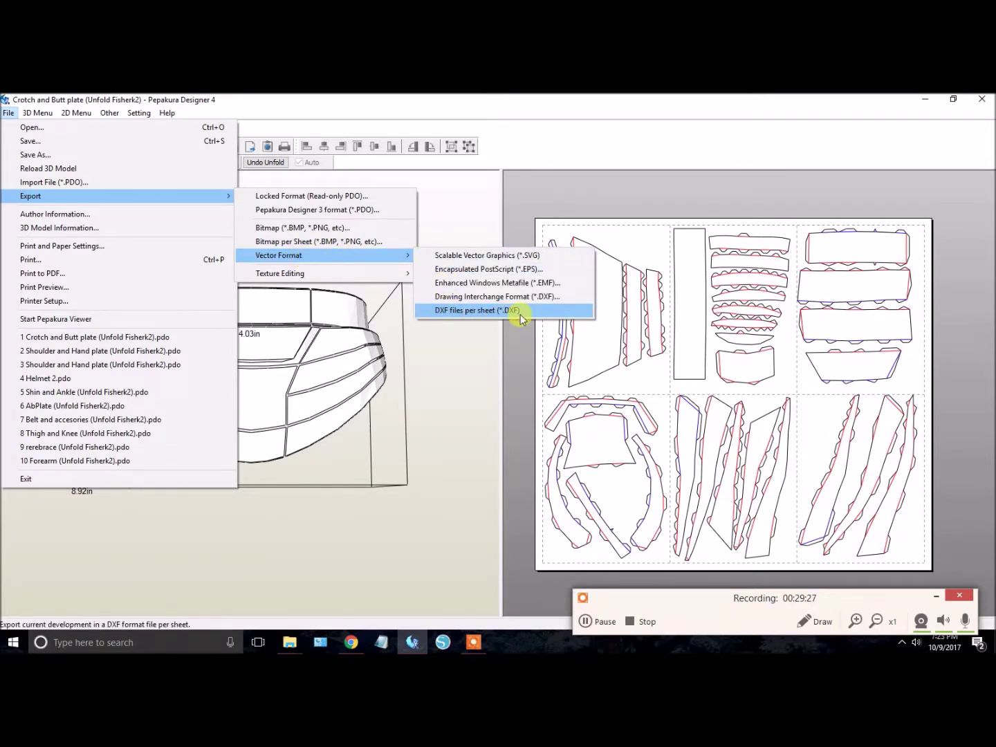
click(472, 459)
click(9, 113)
click(476, 312)
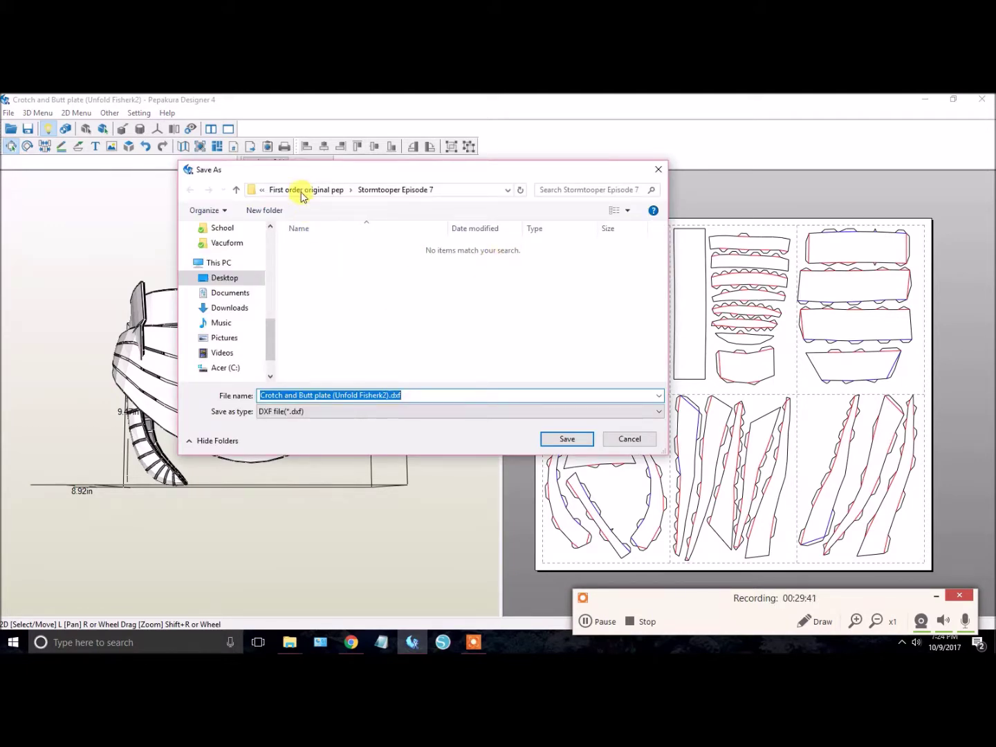
- Browse the Save As dialog to Desktop > Cosplay > cameo 3 blank > Stormtrooper > Cod and butt plate
drag(270, 330, 276, 245)
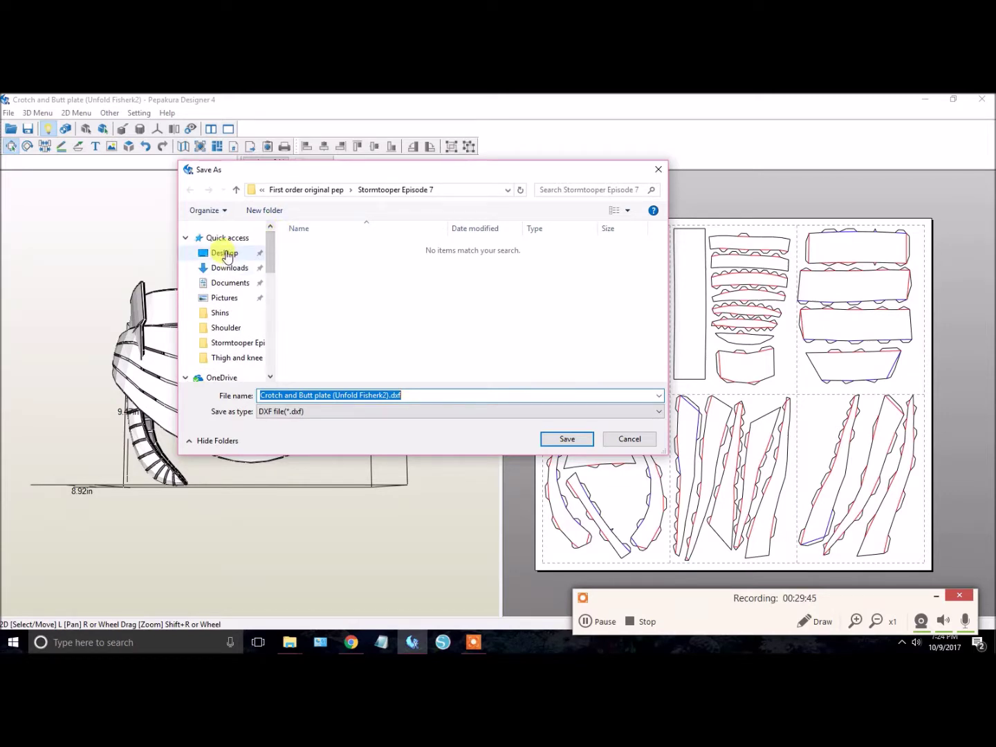
click(225, 254)
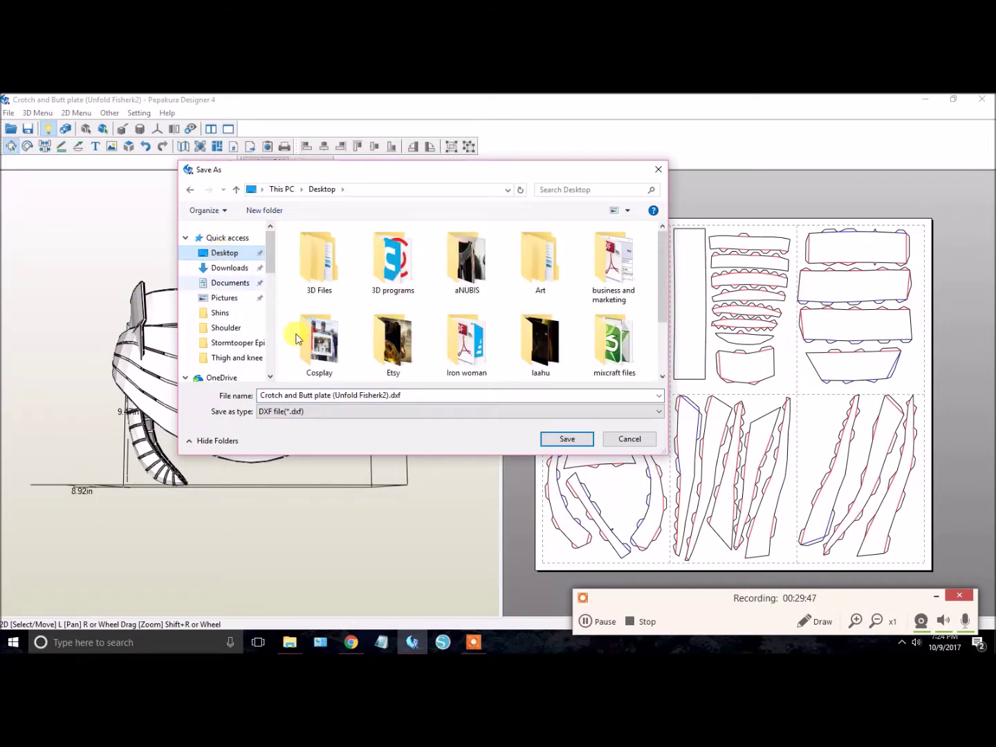
double_click(314, 338)
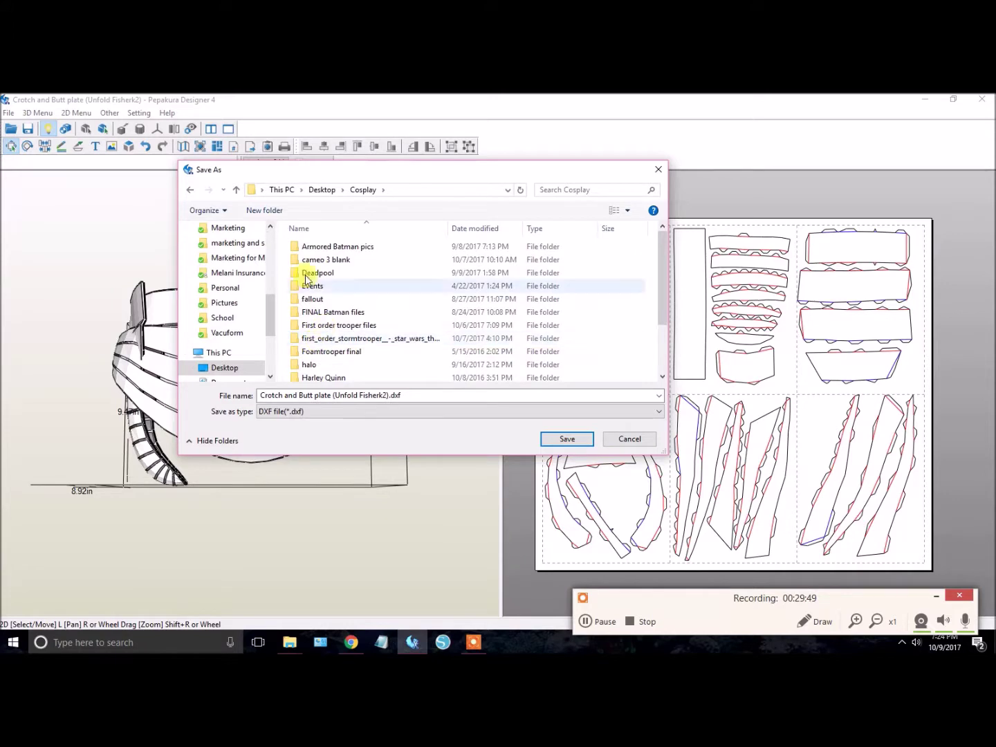
double_click(315, 261)
click(323, 248)
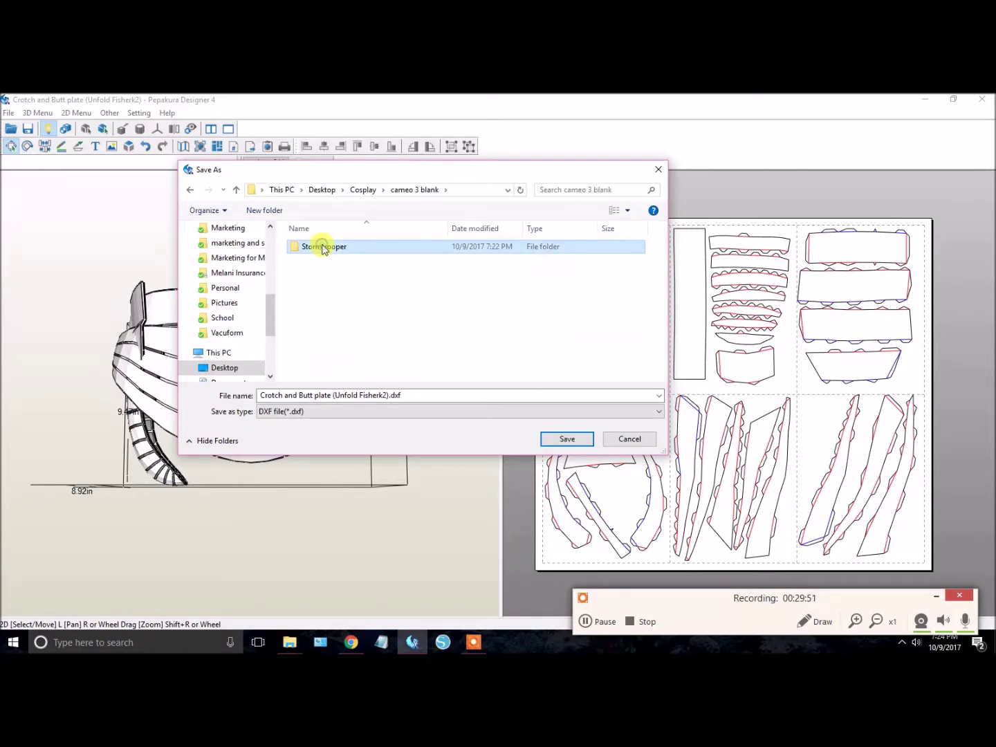
double_click(322, 248)
double_click(330, 317)
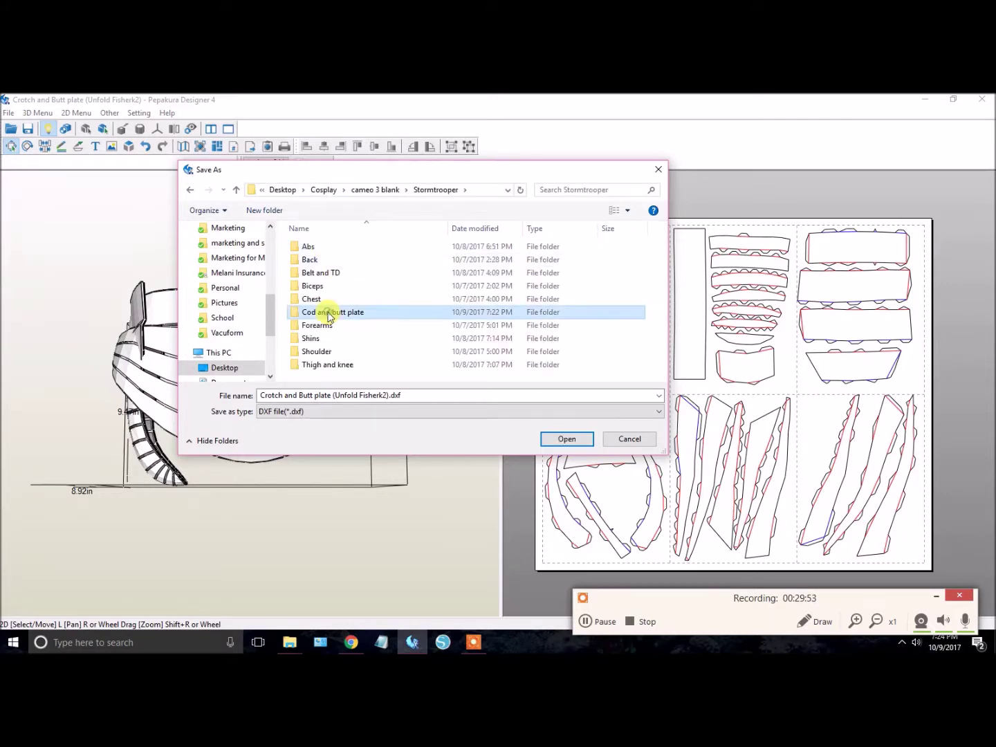
- Trim the '(Unfold Fisherk2)' suffix to name the export Crotch and Butt plate, and save
click(389, 395)
double_click(388, 396)
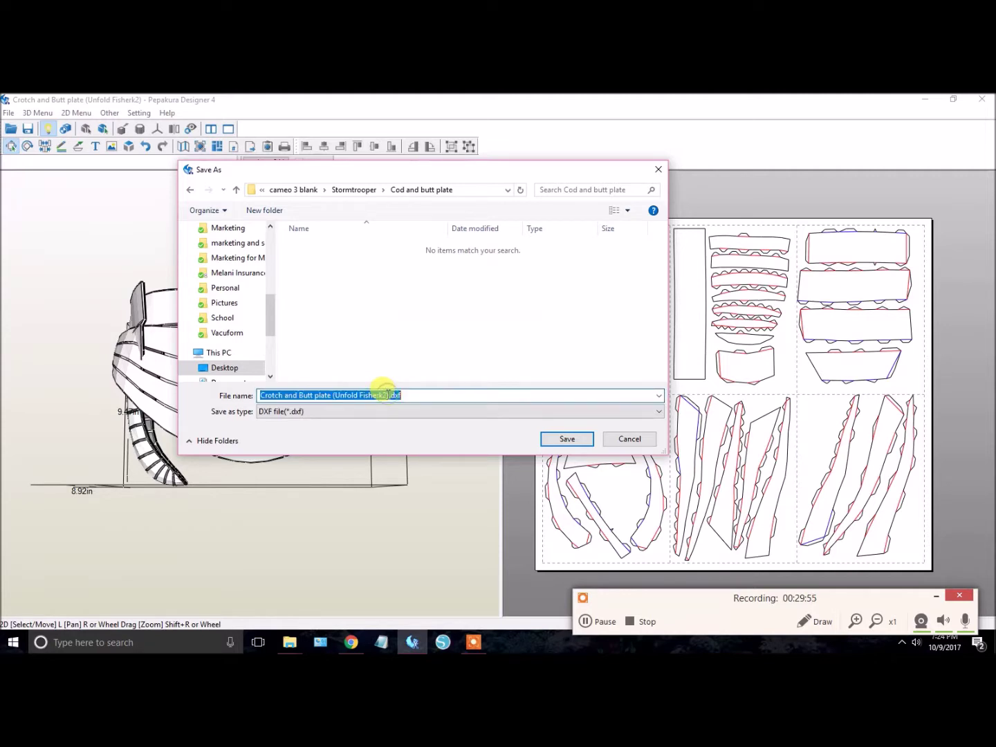
drag(389, 395, 339, 394)
click(382, 395)
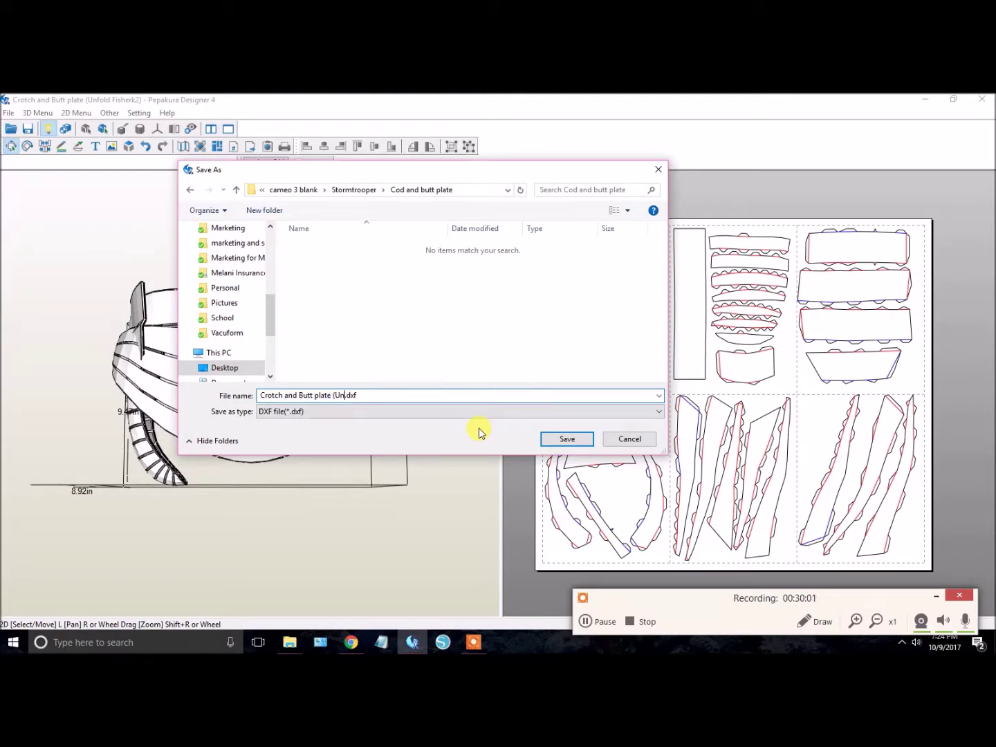
click(566, 440)
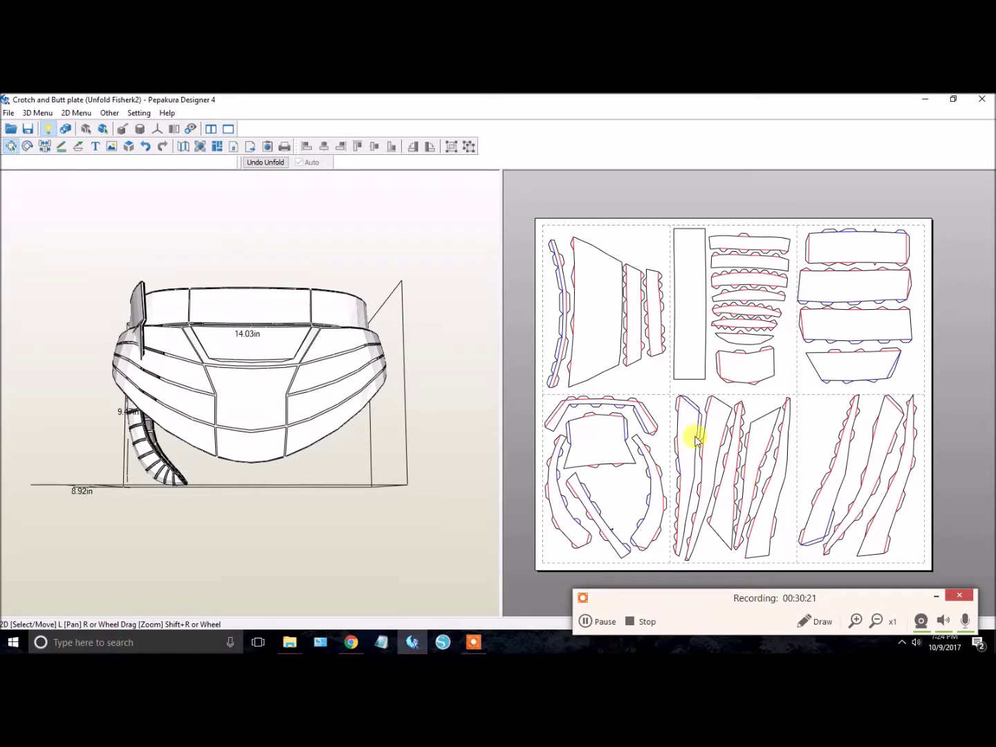
- Switch to Explorer and browse Desktop > Cosplay > cameo 3 blank > Stormtrooper > Cod and butt plate
click(291, 649)
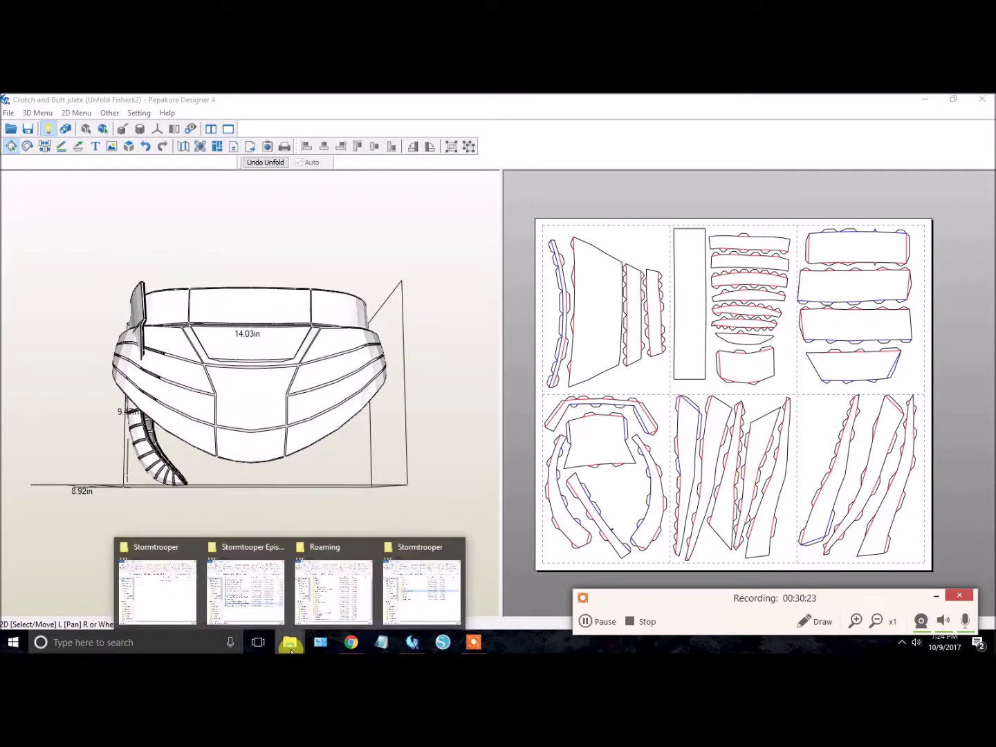
click(236, 588)
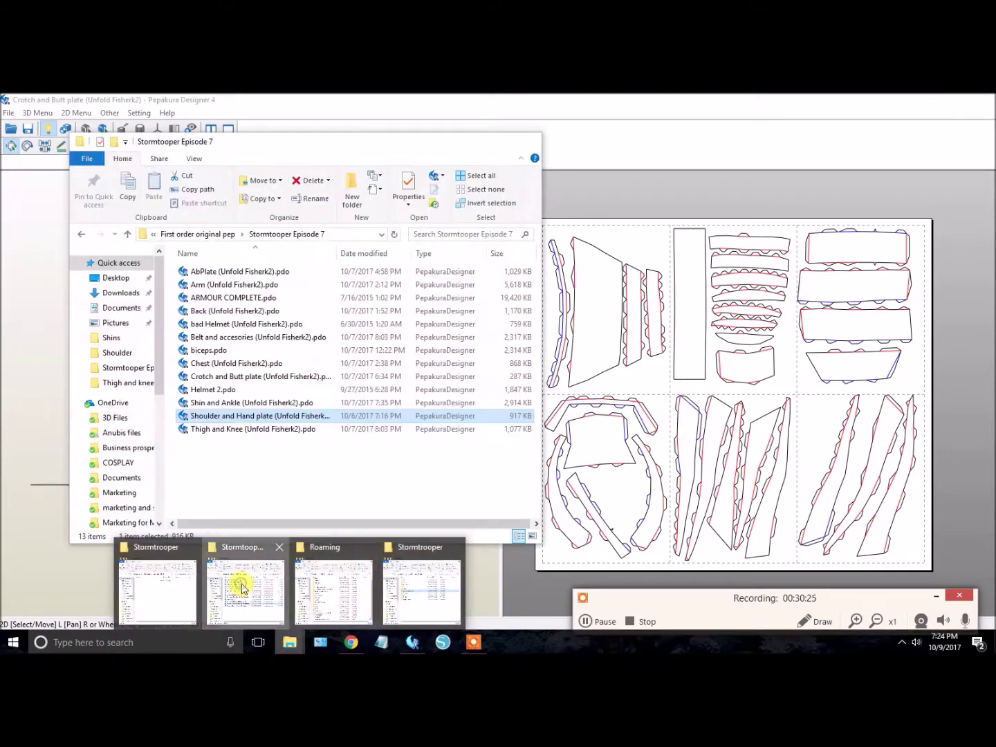
click(123, 281)
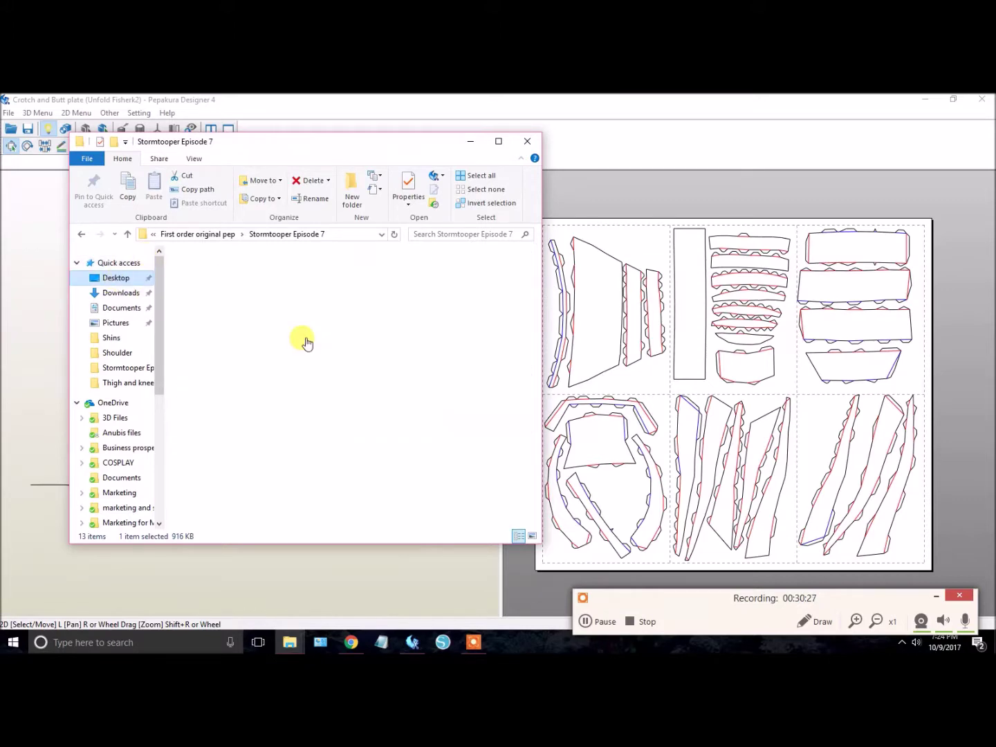
click(202, 379)
double_click(202, 379)
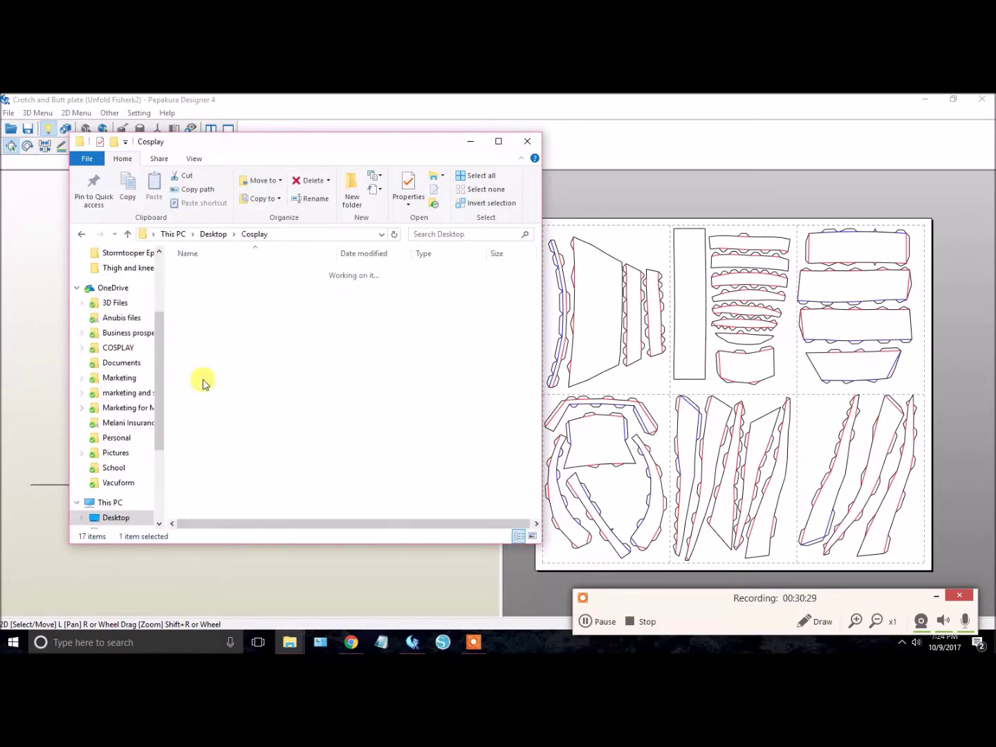
double_click(210, 285)
double_click(215, 274)
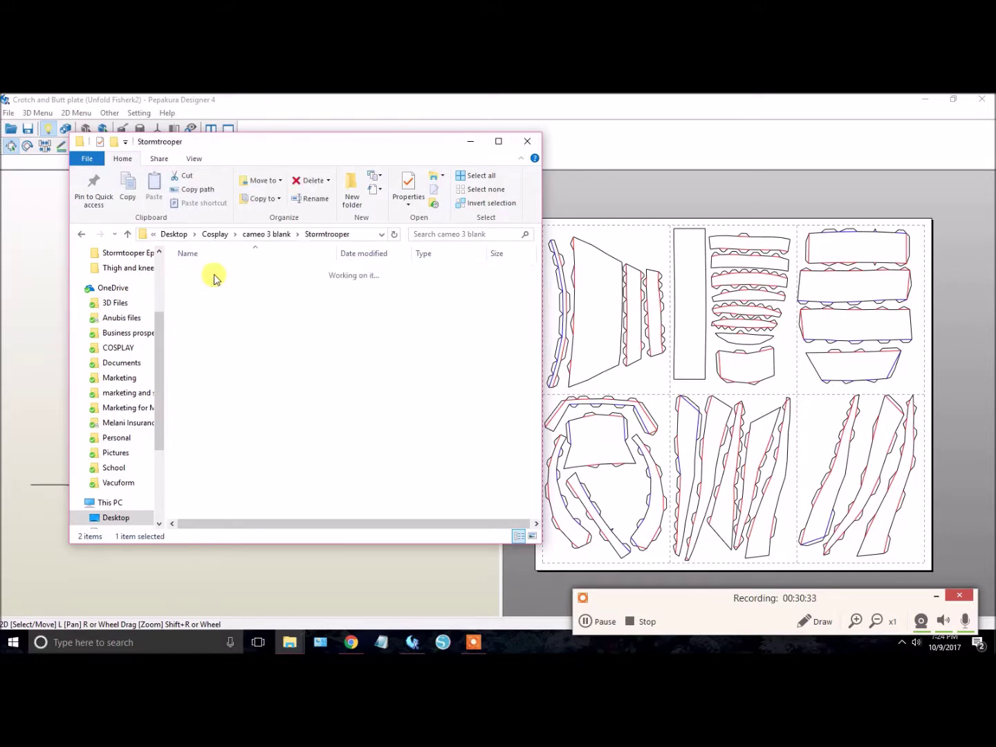
double_click(208, 338)
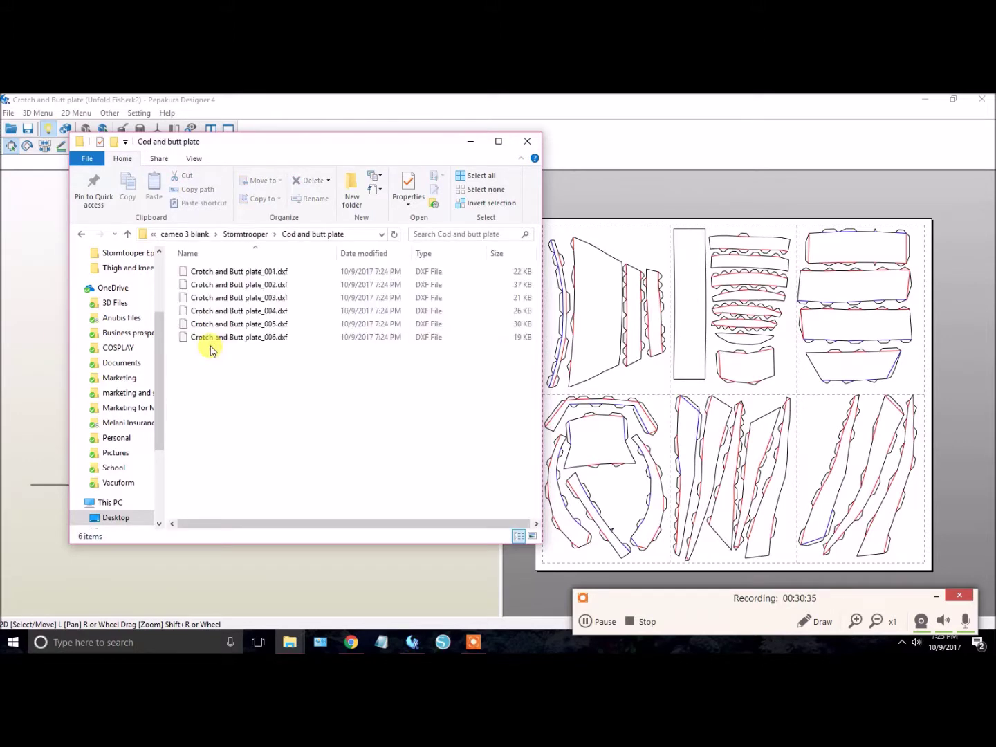